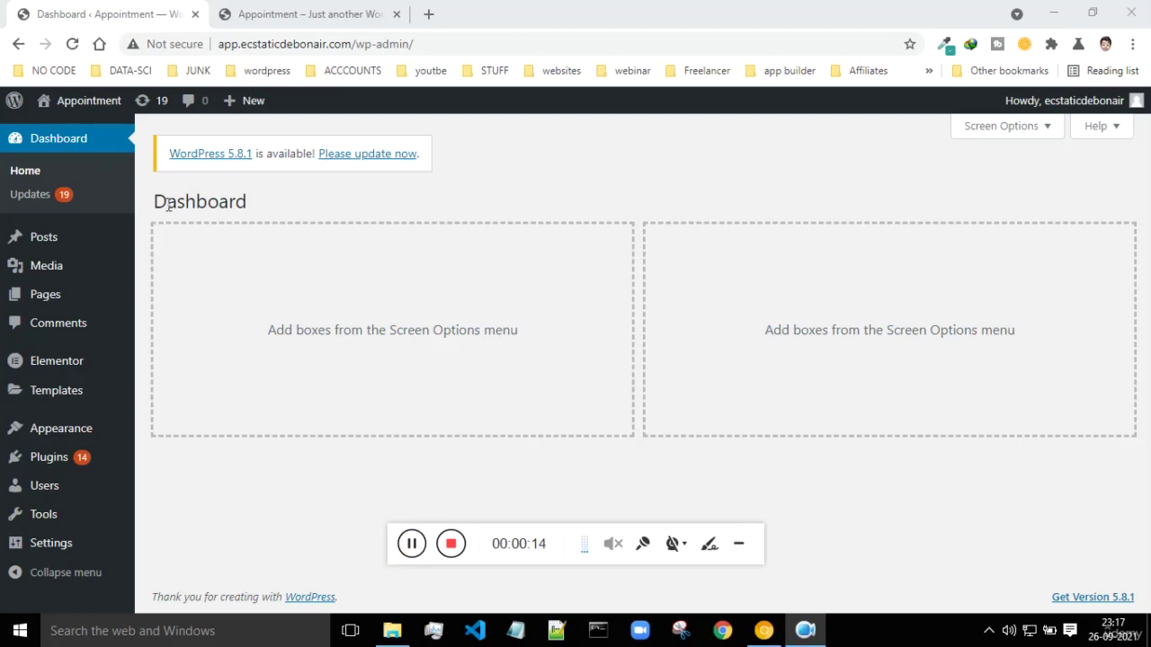
Show all available boxes on the dashboard, from Elementor Overview and Site Health Status to WordPress Events and News and Welcome, and look them over.
mouse_move(41, 409)
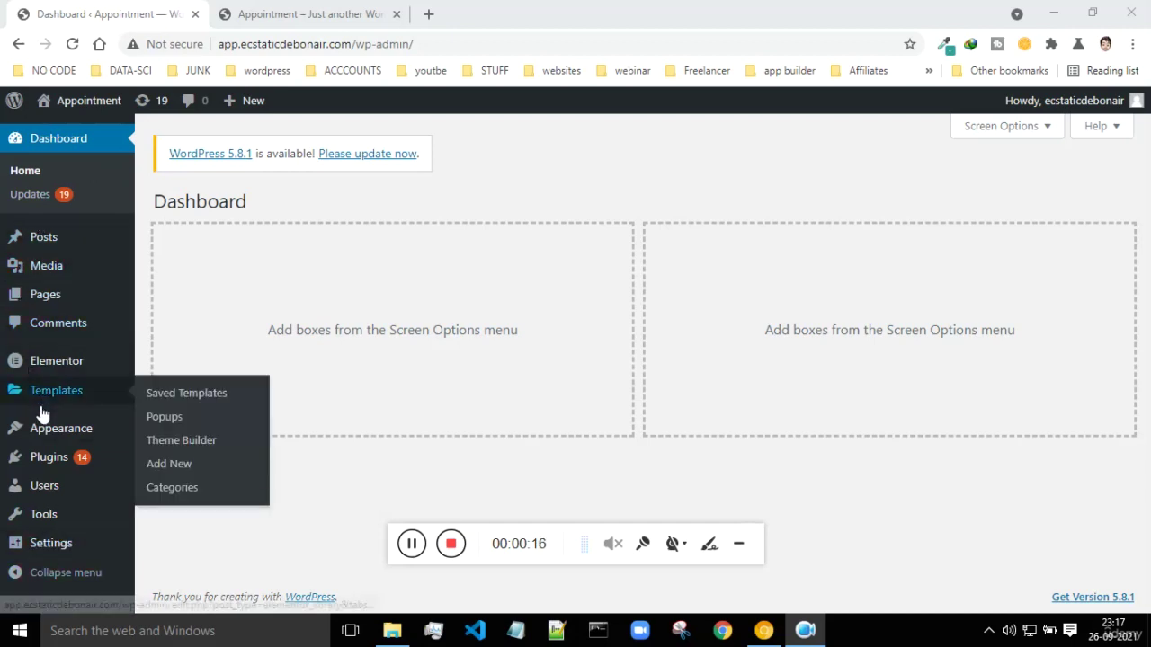
left_click(47, 140)
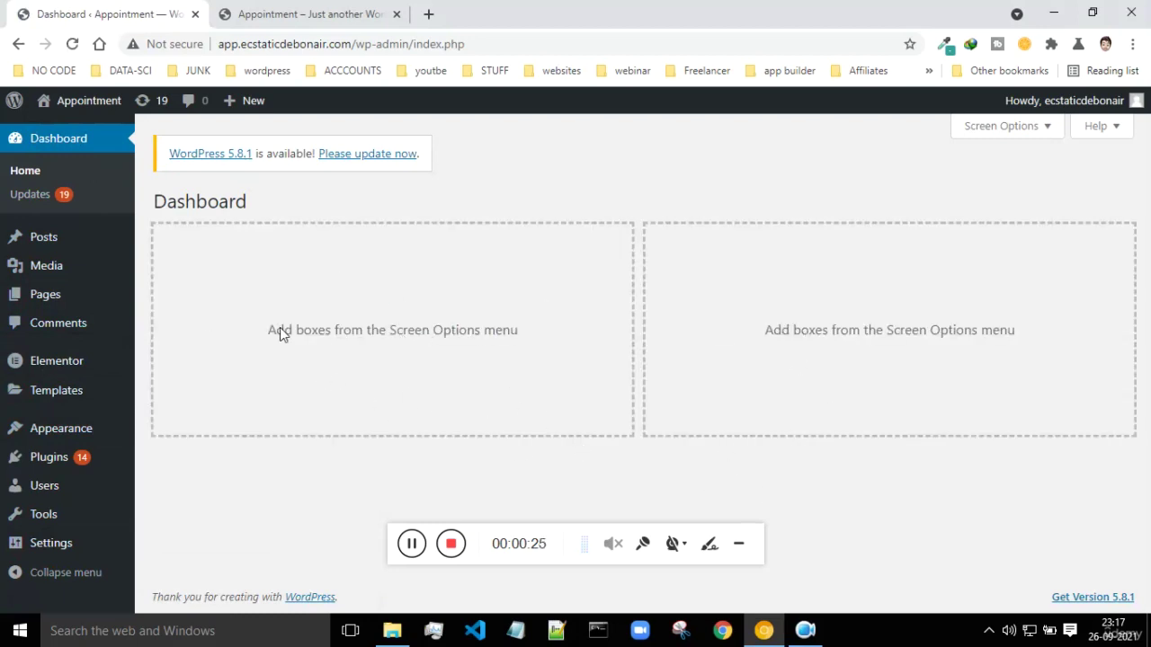
left_click(1014, 135)
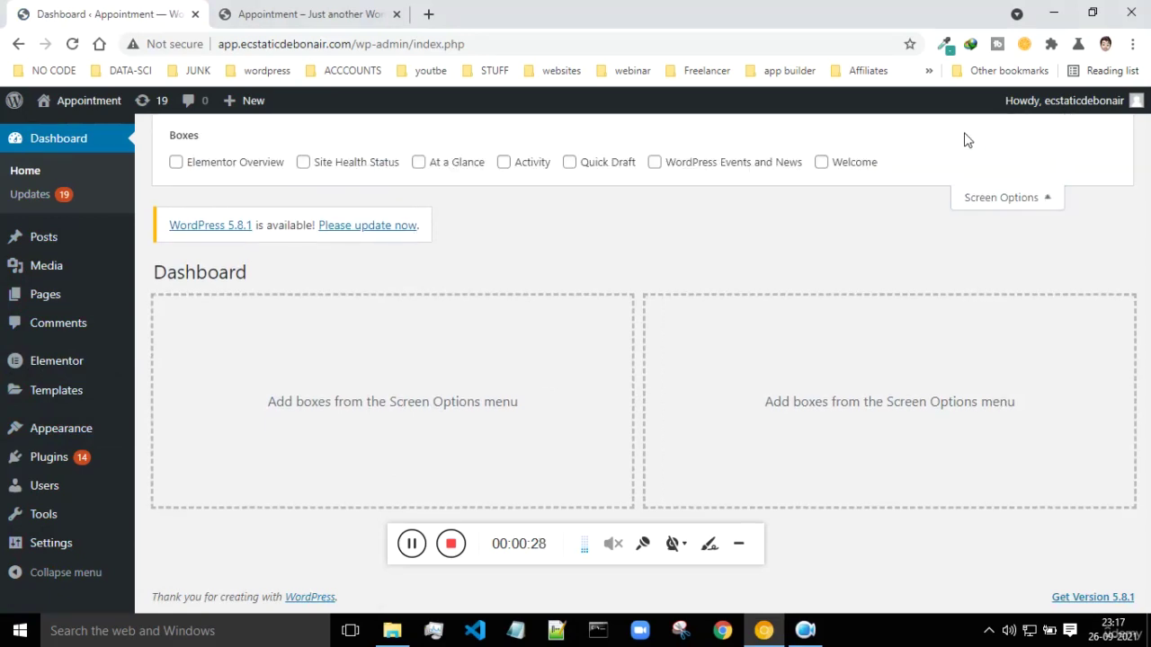
left_click(176, 162)
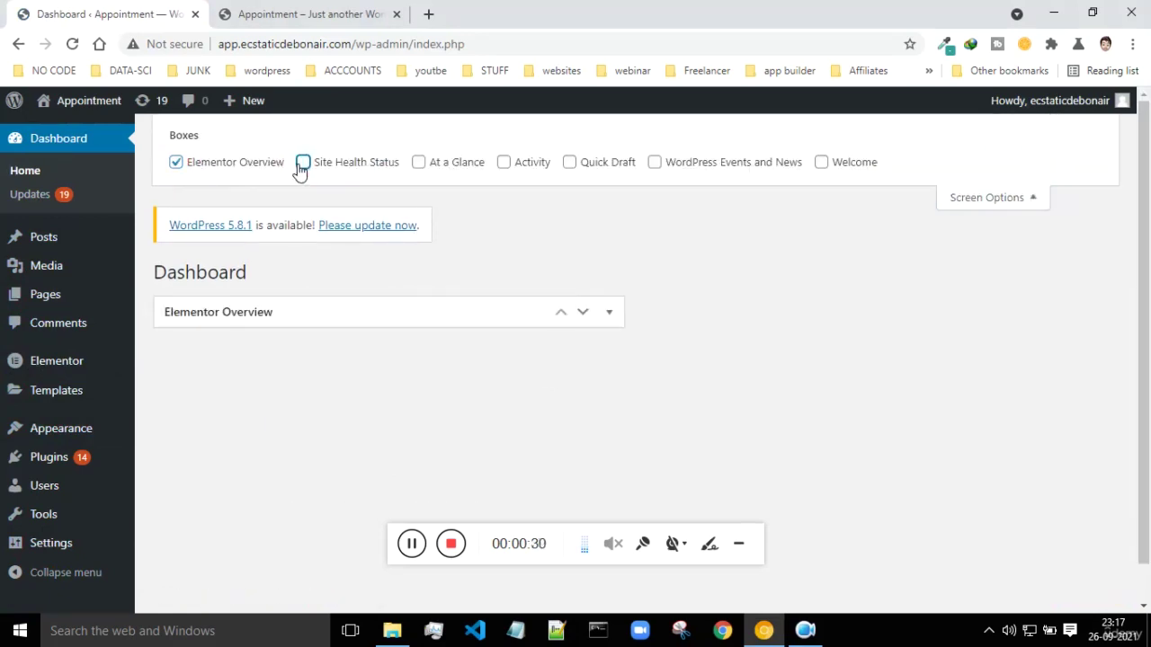
left_click(303, 162)
left_click(418, 162)
left_click(504, 162)
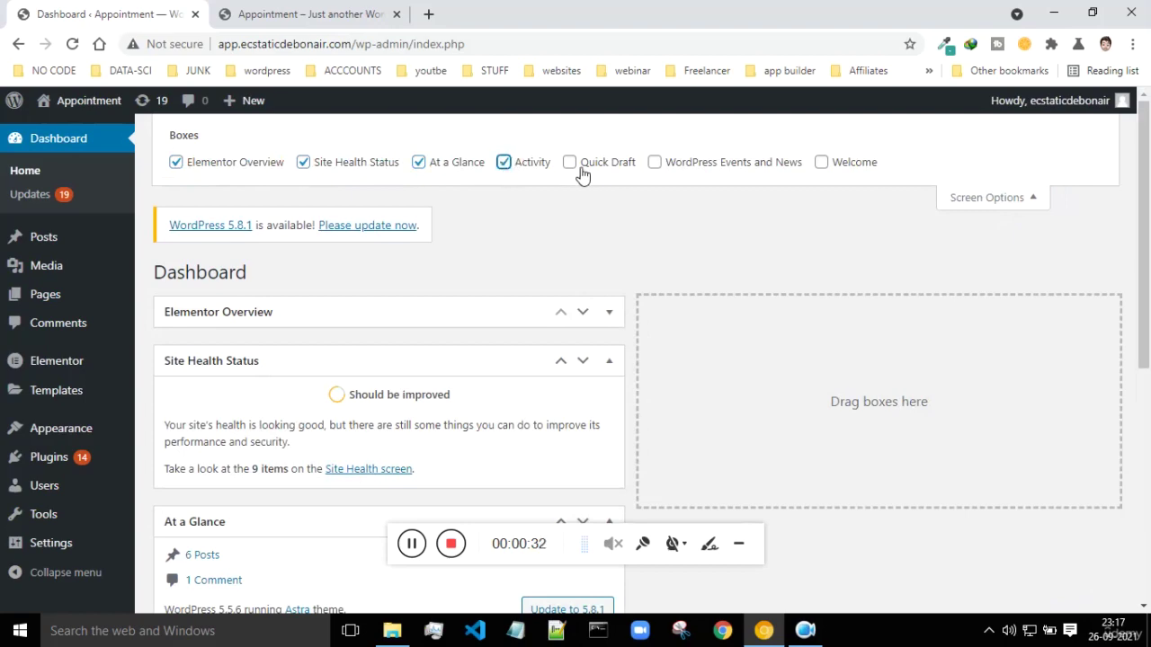
left_click(569, 162)
left_click(655, 162)
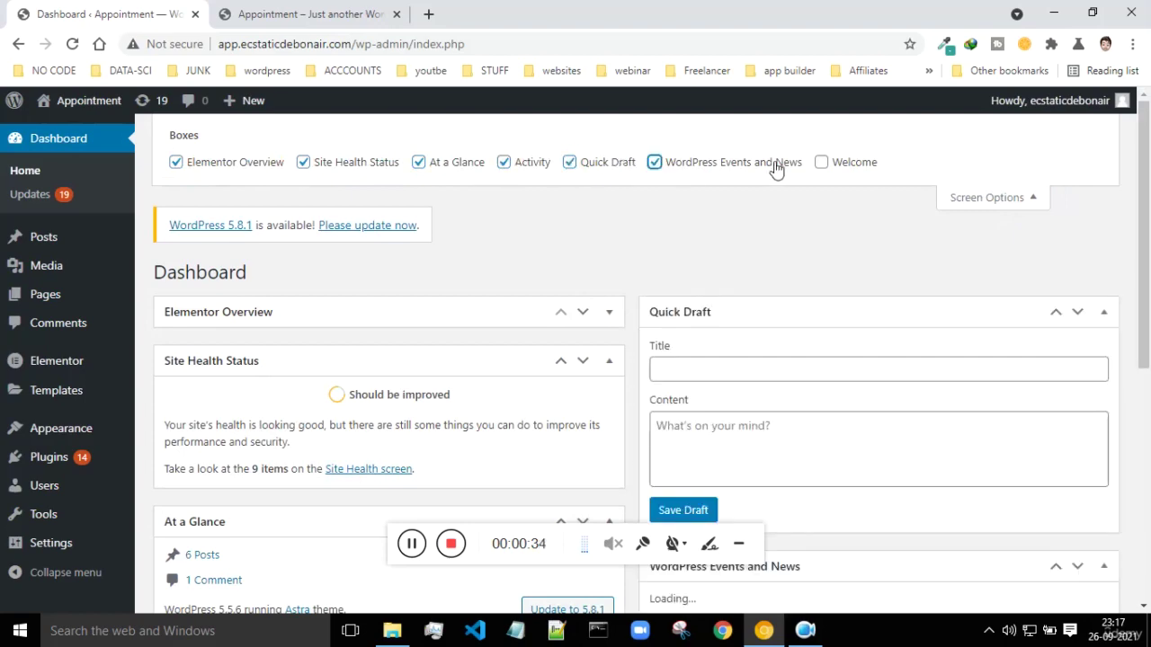
left_click(821, 162)
scroll(897, 223, "down", 4)
scroll(903, 224, "up", 4)
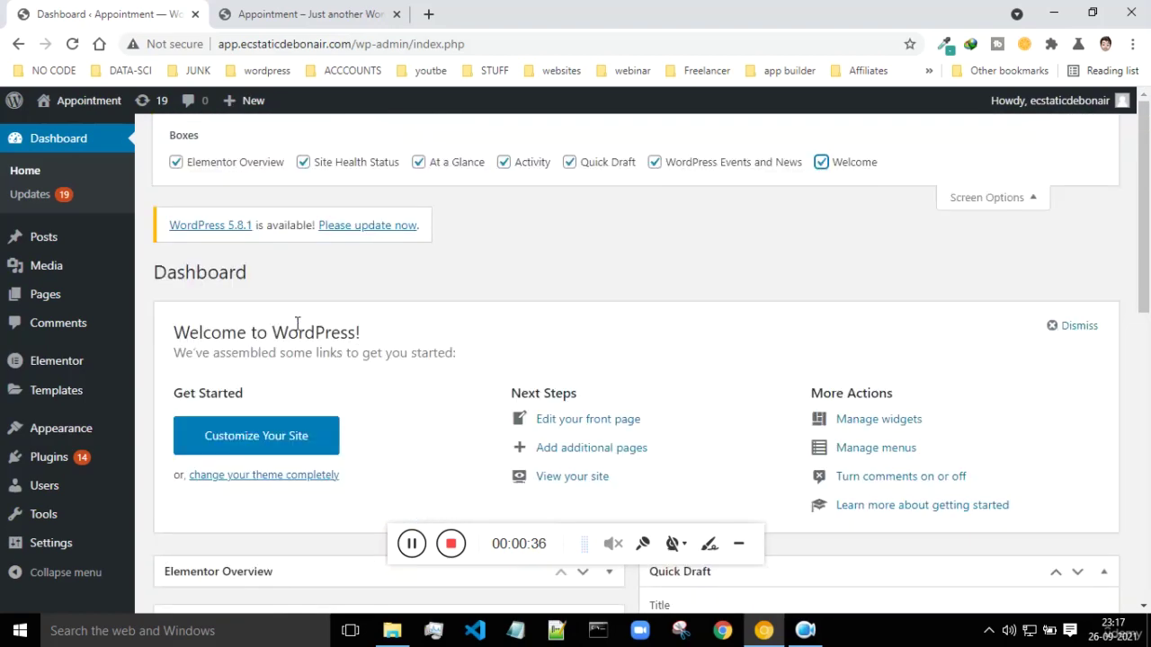
scroll(783, 308, "down", 7)
scroll(809, 301, "down", 2)
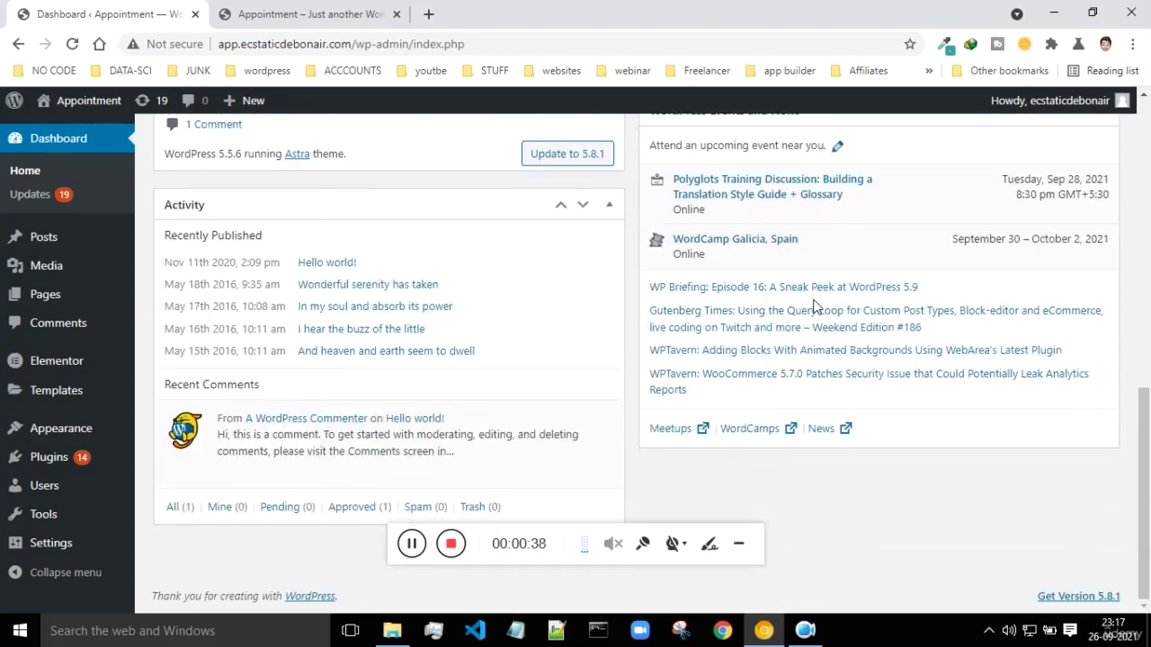
scroll(791, 297, "up", 9)
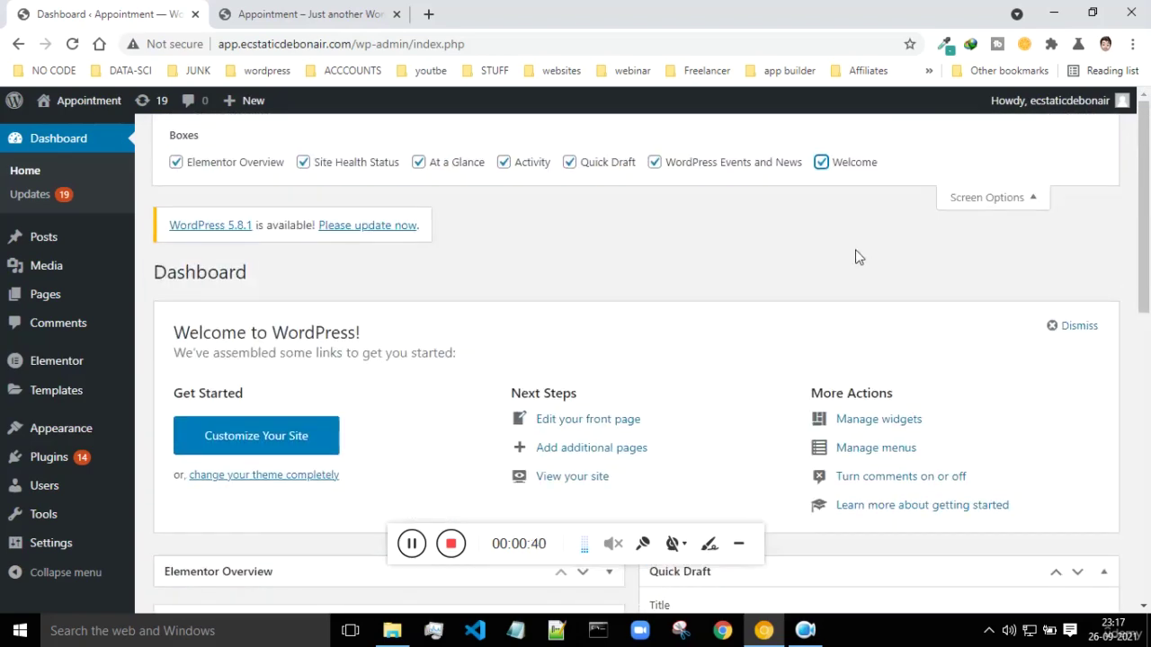
Hide all the boxes on the dashboard, including Welcome, and collapse the screen options.
left_click(176, 162)
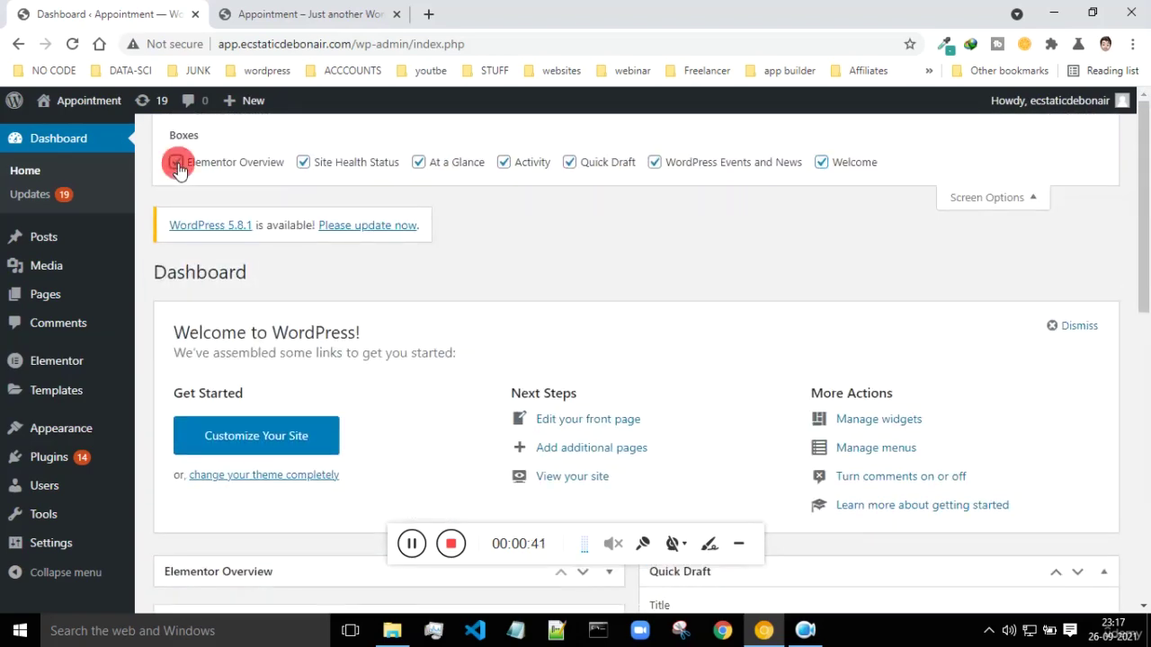
left_click(303, 162)
left_click(418, 162)
left_click(503, 162)
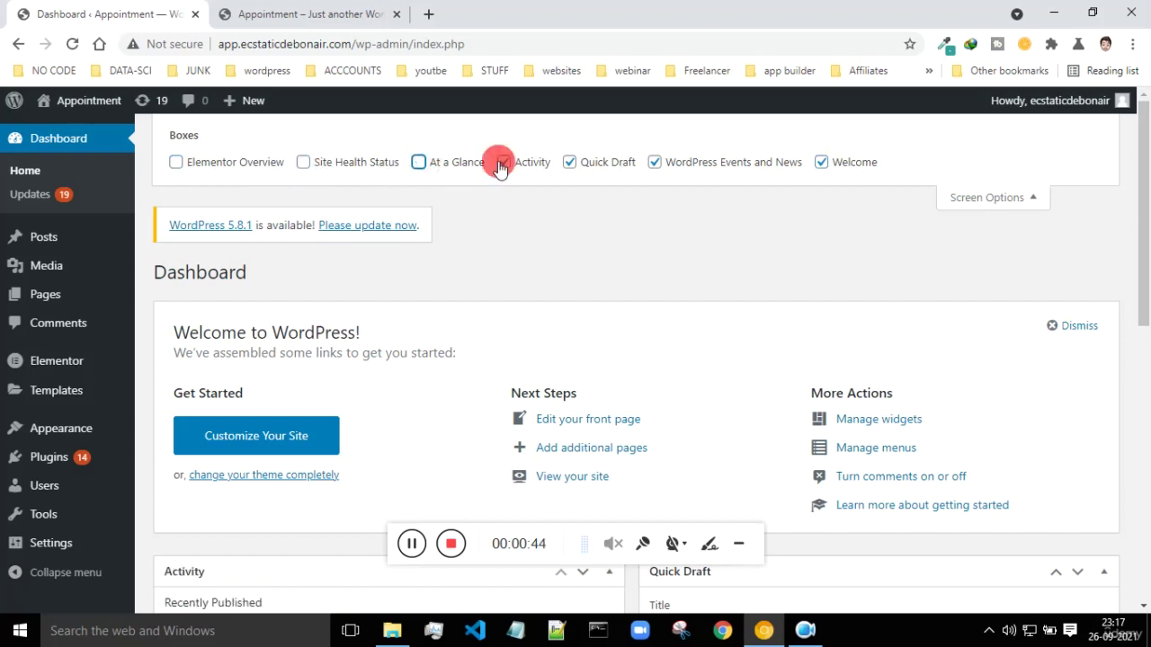
left_click(569, 163)
left_click(654, 162)
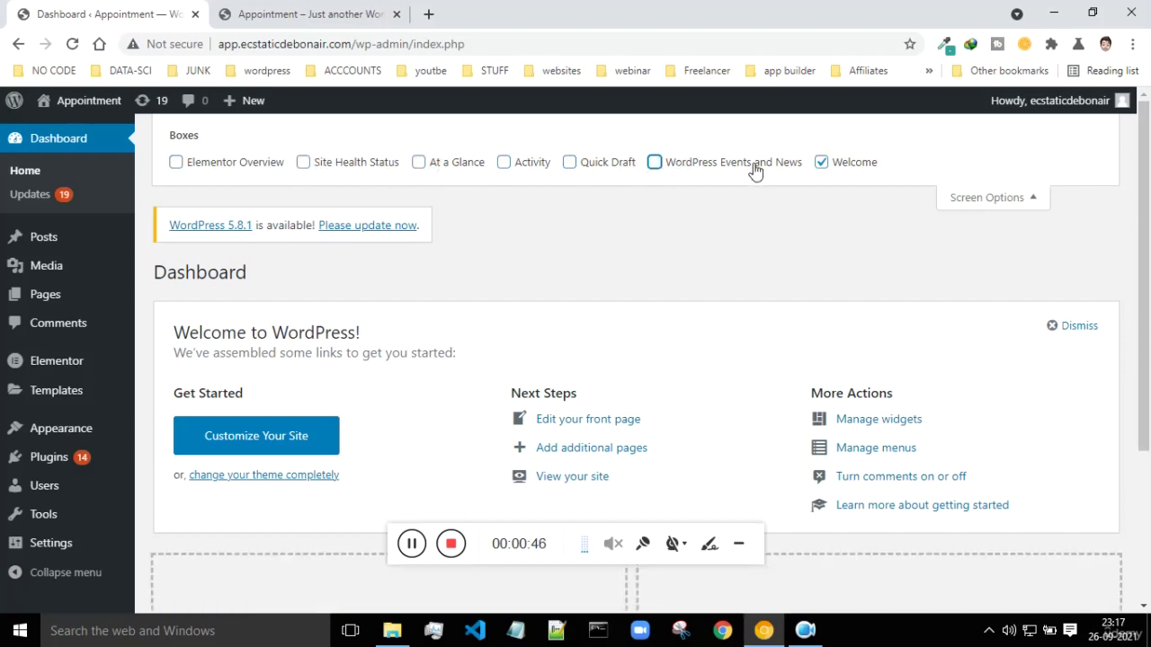
left_click(821, 163)
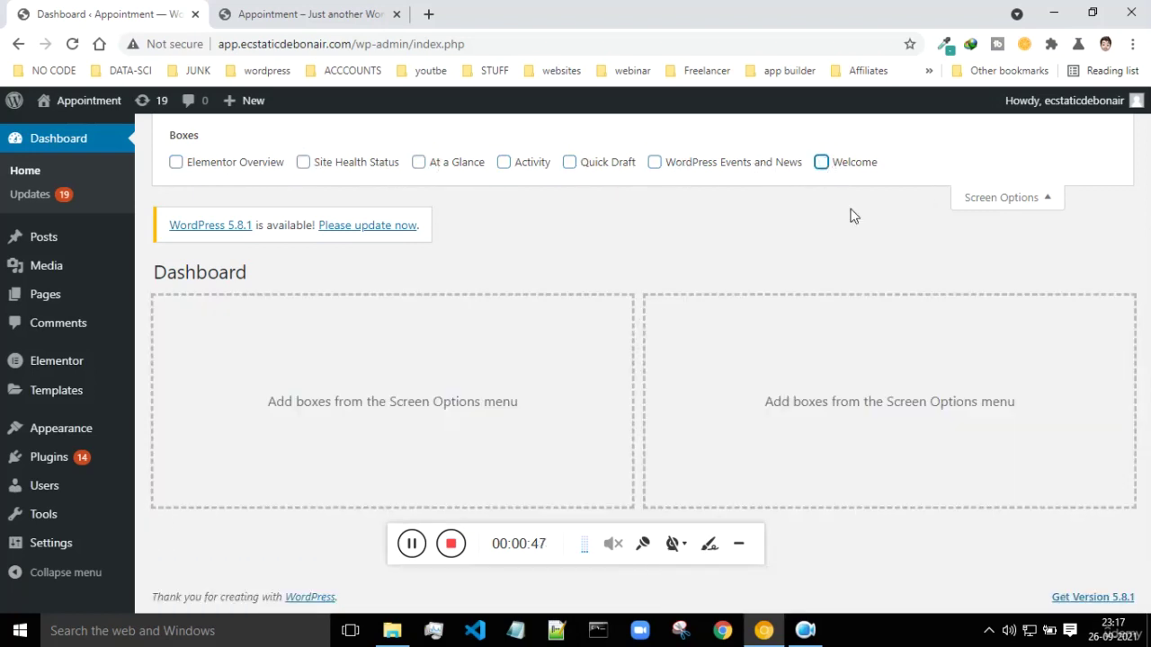
left_click(994, 201)
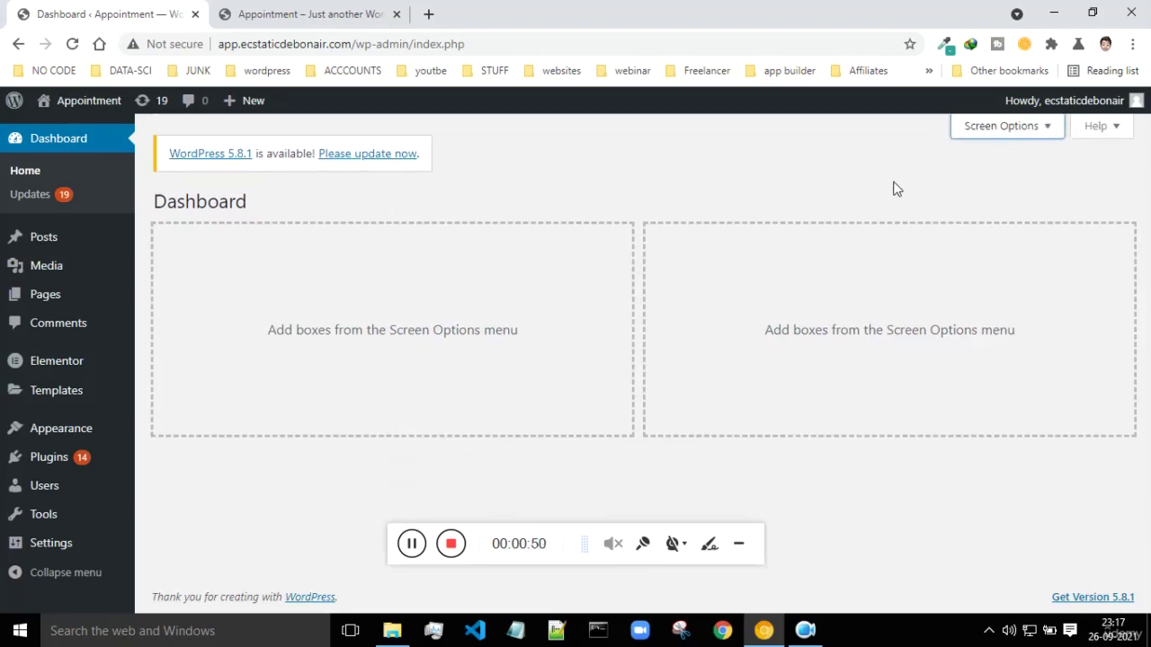
left_click(416, 546)
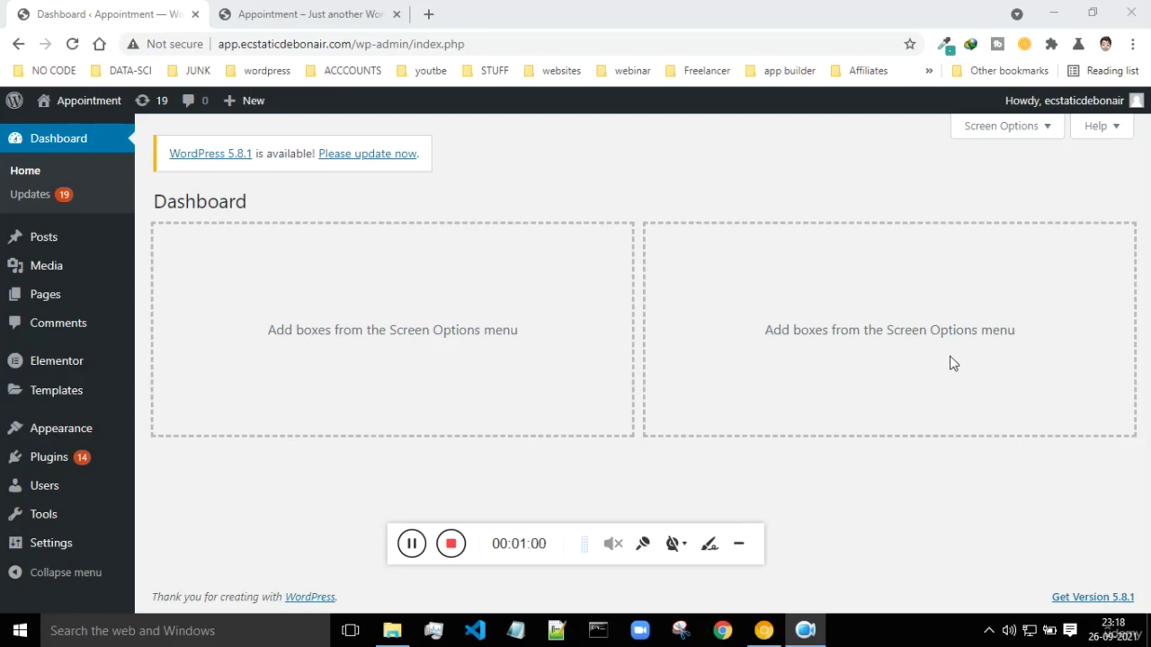
Open the list of all posts and review their titles, authors, categories, tags and dates.
mouse_move(59, 244)
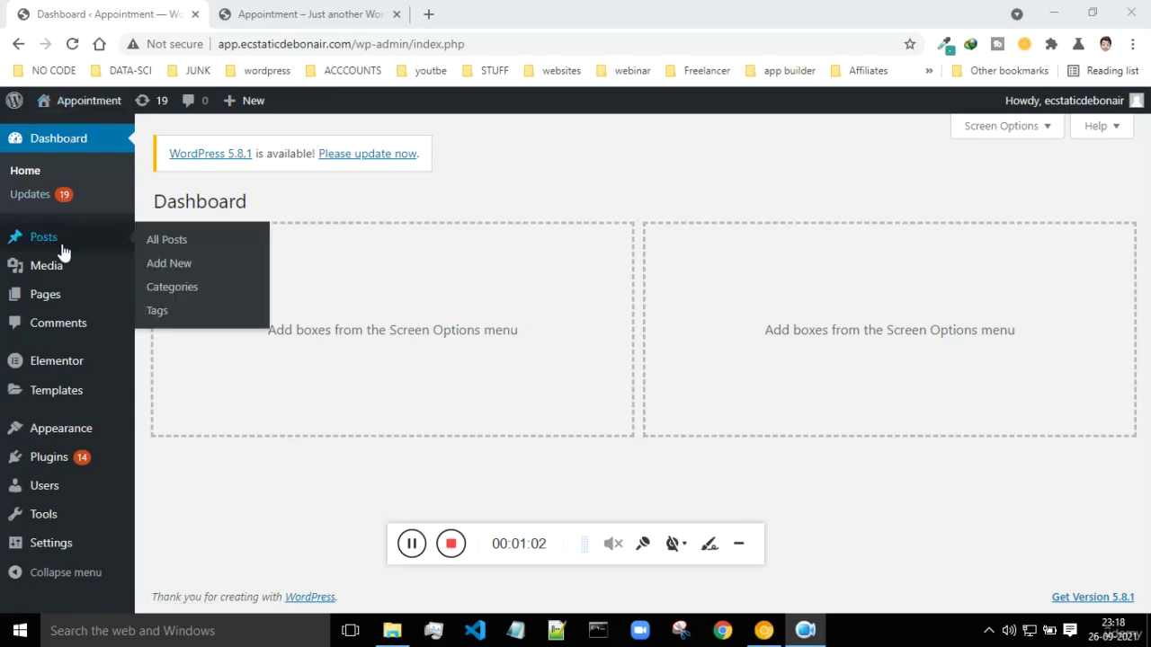
left_click(160, 243)
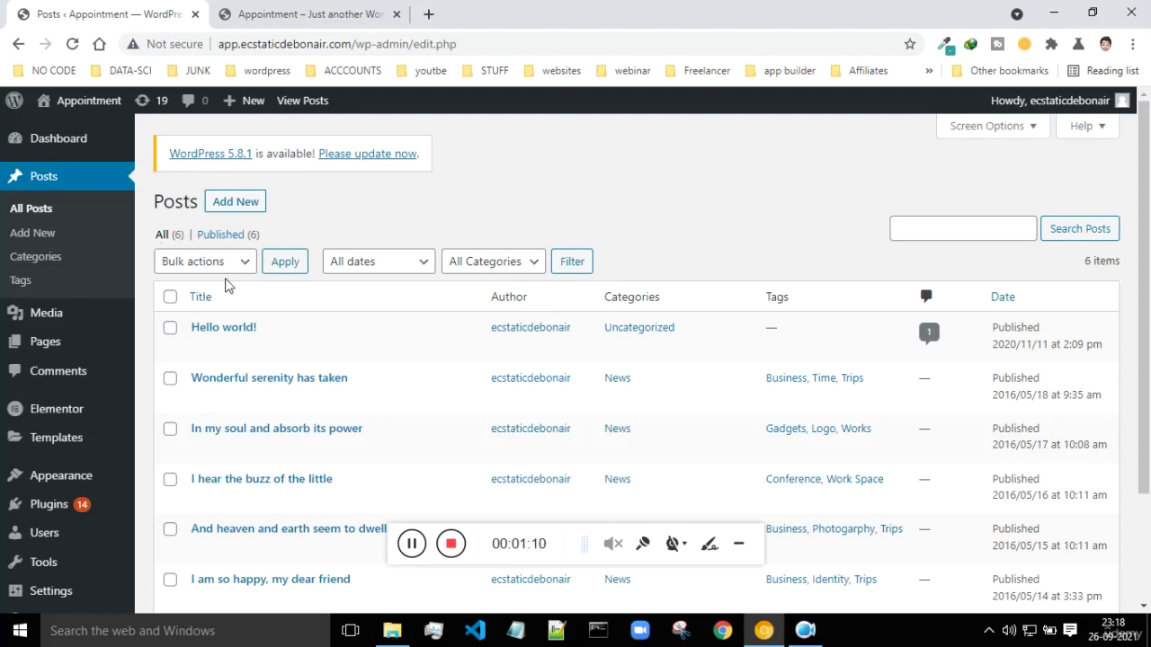
scroll(588, 298, "down", 3)
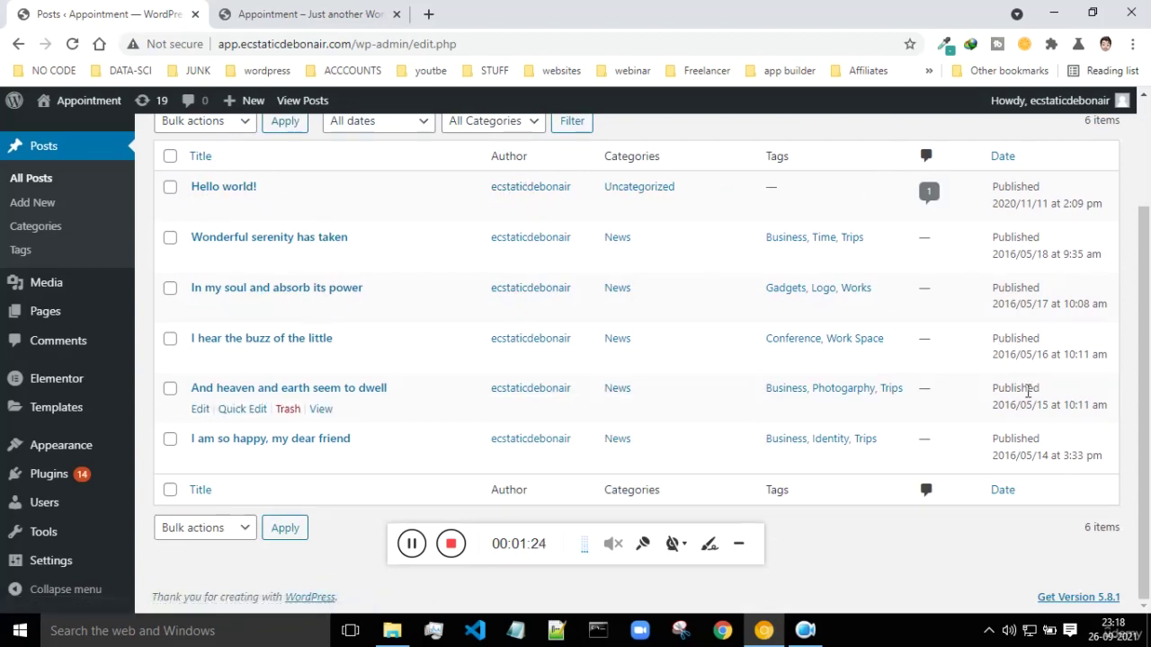
scroll(788, 310, "up", 2)
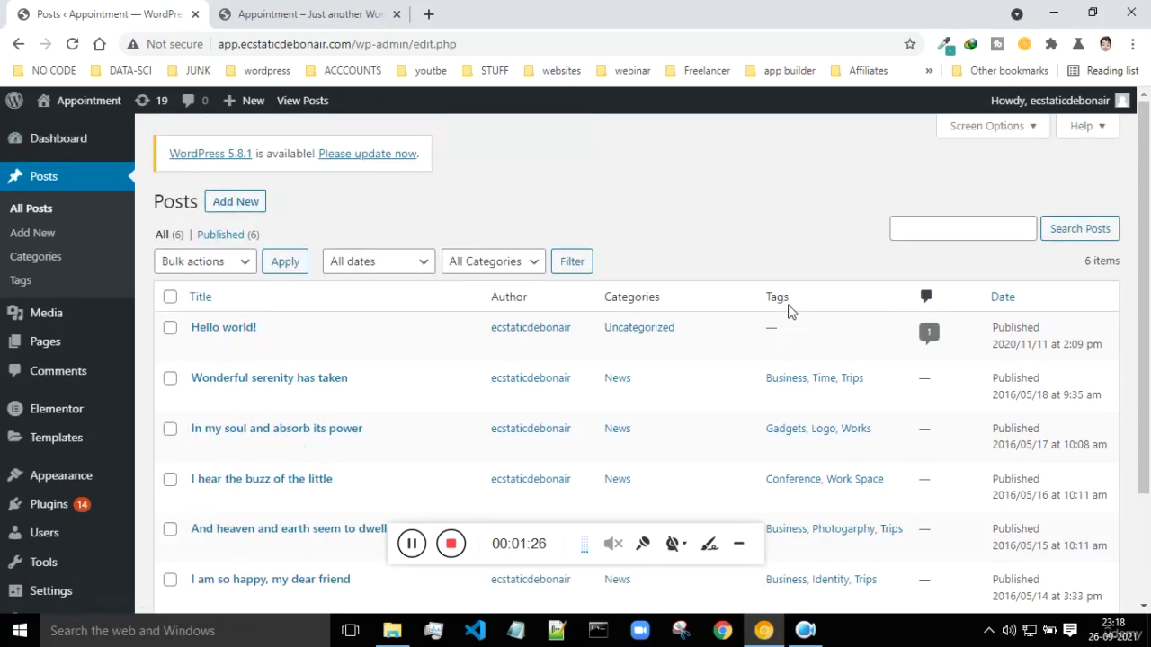
scroll(869, 400, "down", 2)
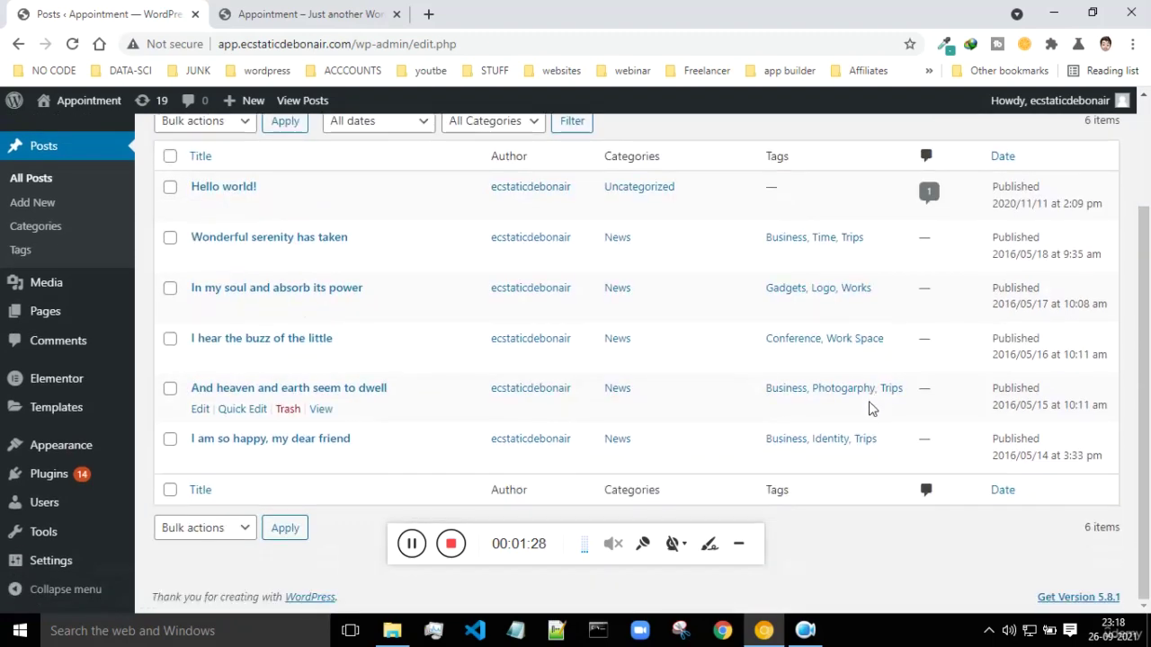
scroll(869, 404, "up", 2)
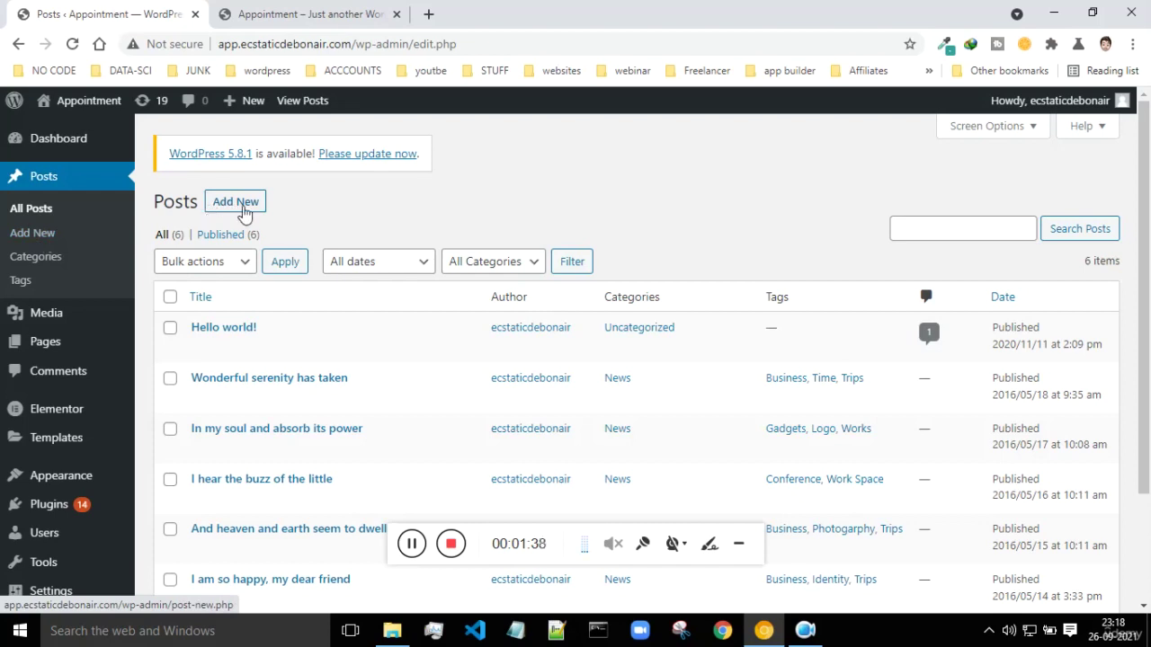
Open the post categories and fill in a new category with the name "study" and the slug "study-material".
left_click(54, 261)
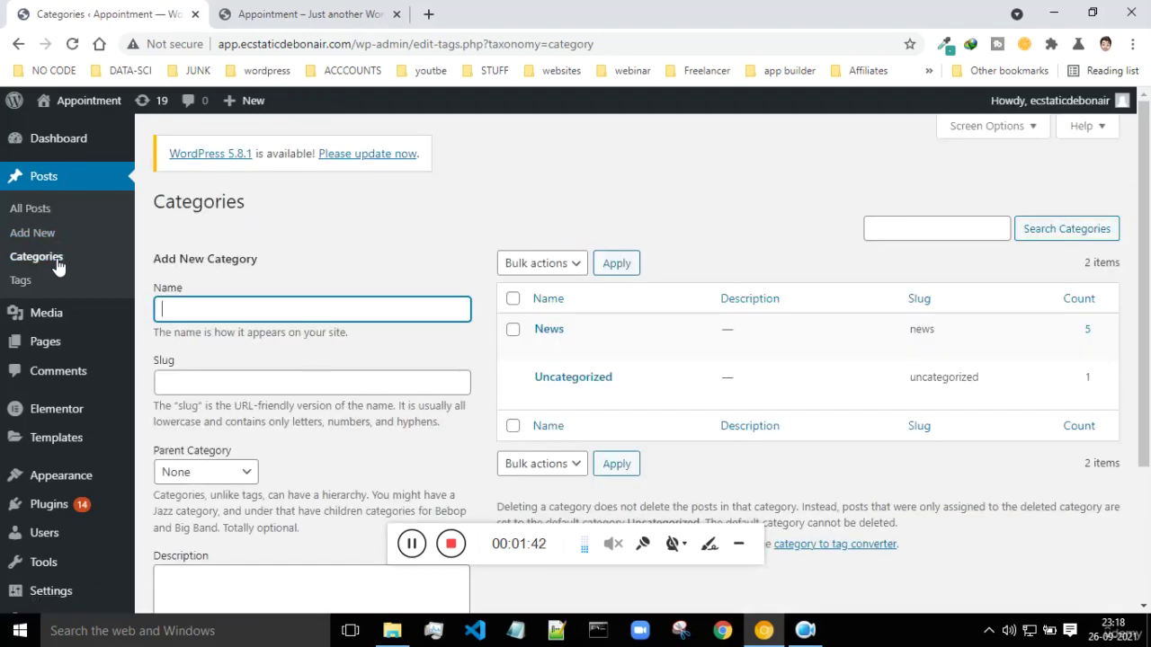
scroll(416, 225, "down", 1)
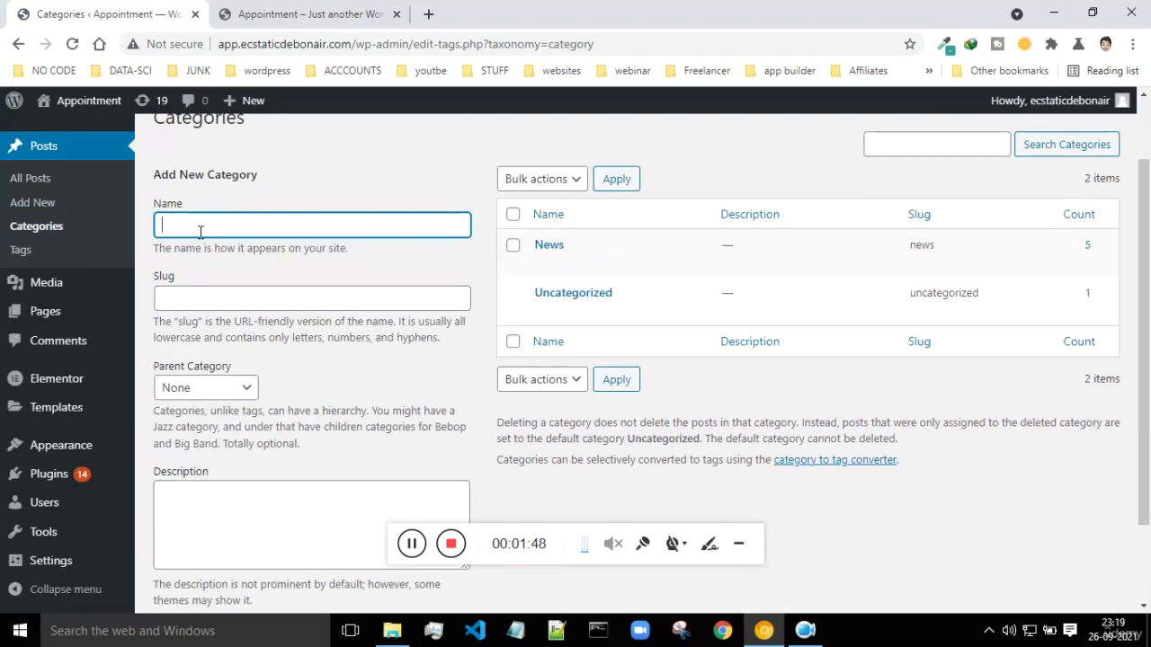
type("study")
left_click(203, 300)
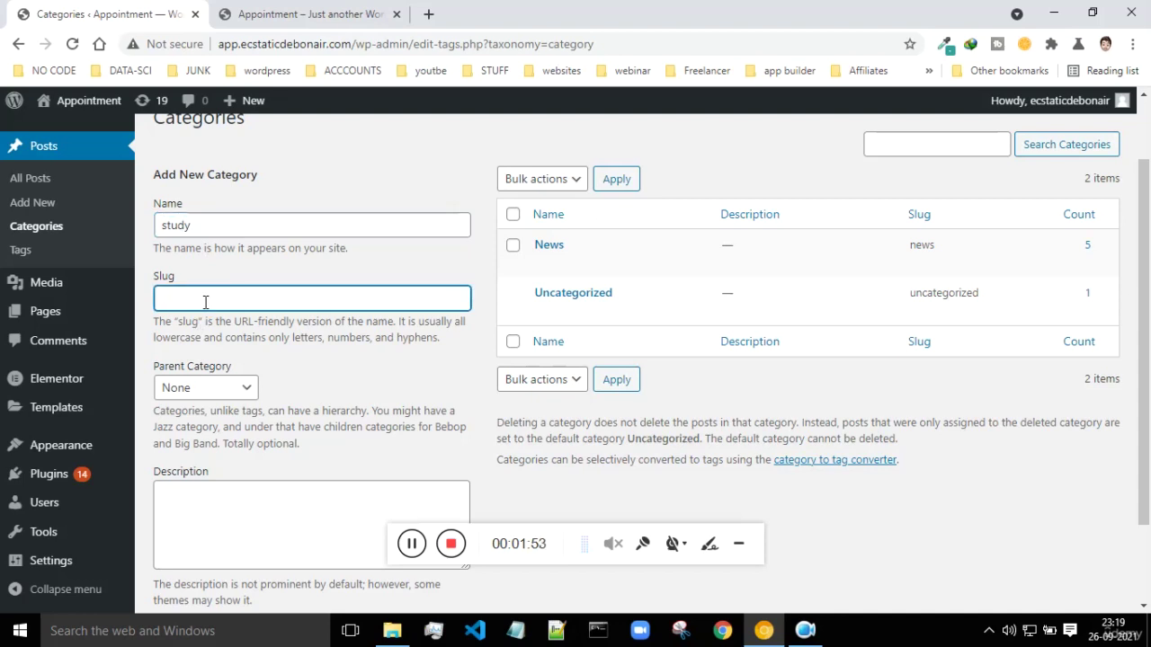
type("study-materia")
scroll(213, 248, "down", 2)
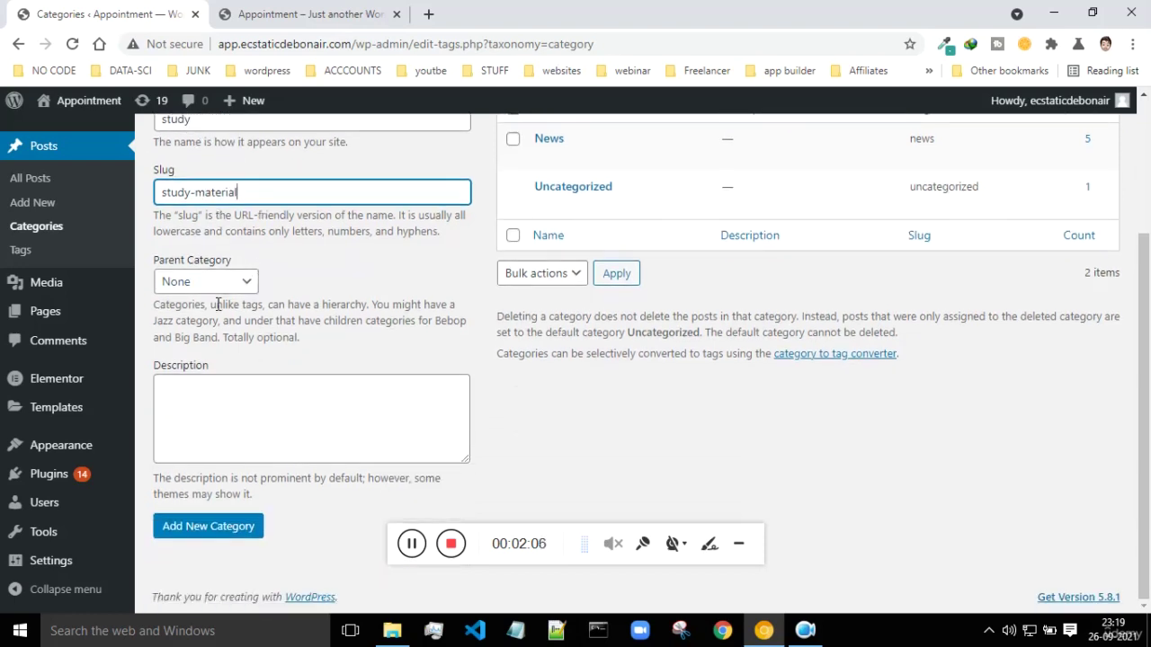
Set the new category's parent category to News.
left_click(226, 294)
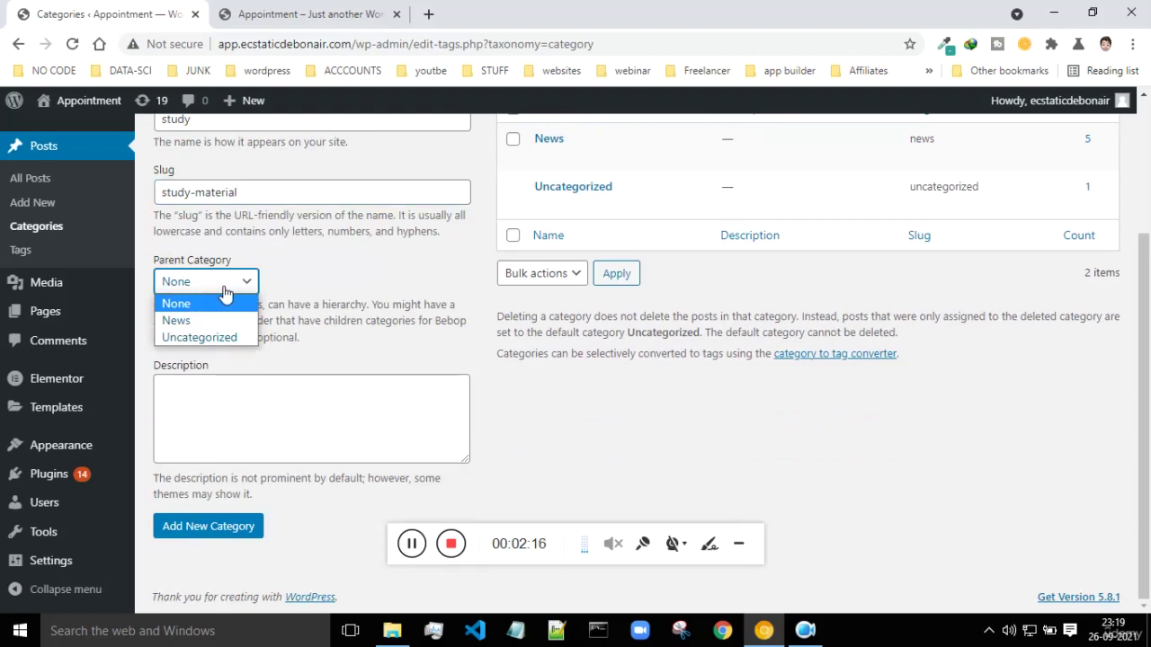
scroll(225, 295, "up", 1)
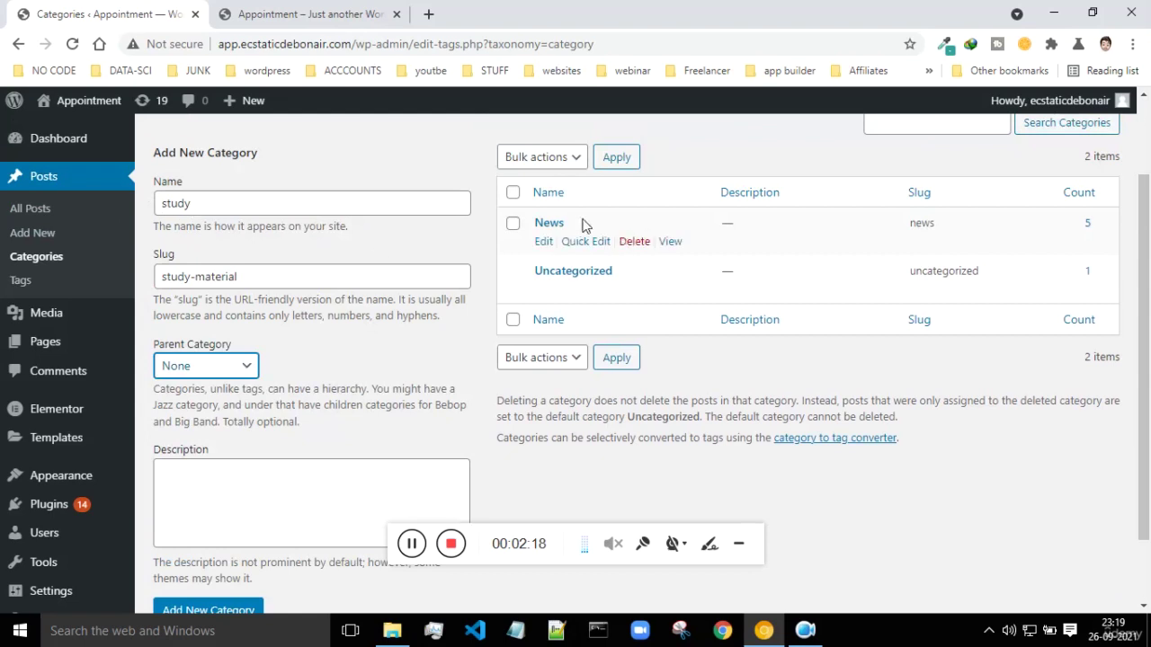
left_click(216, 371)
left_click(173, 405)
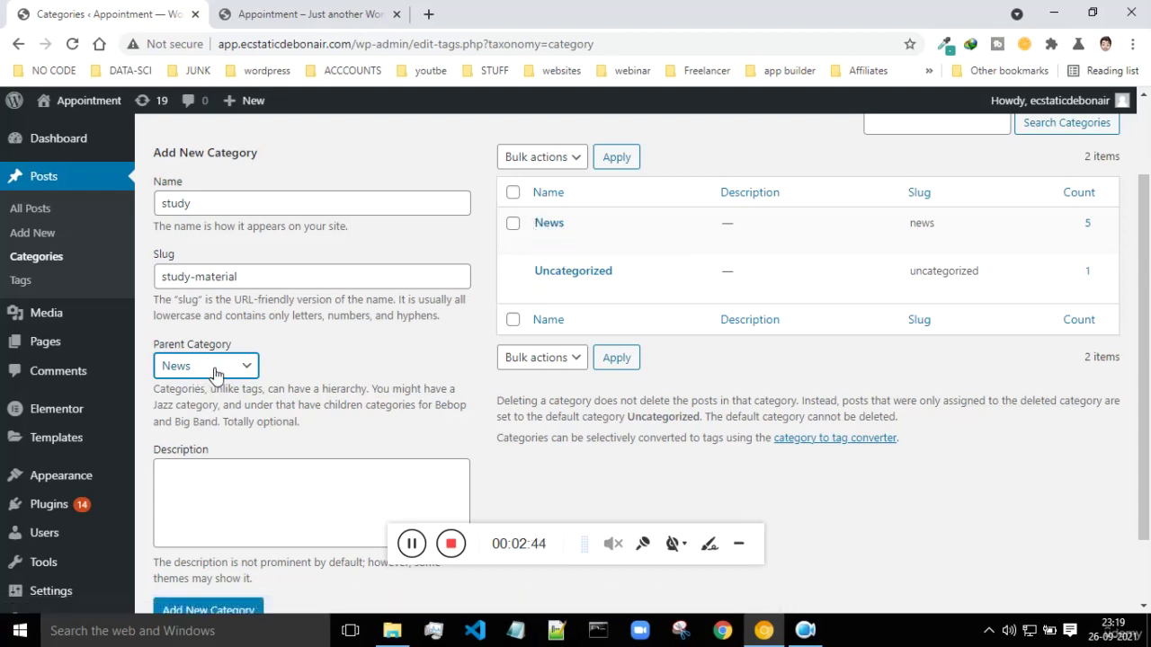
Change the new category's name to "breakin news" and its slug to "breaking", and add the category.
left_click_drag(220, 205, 139, 205)
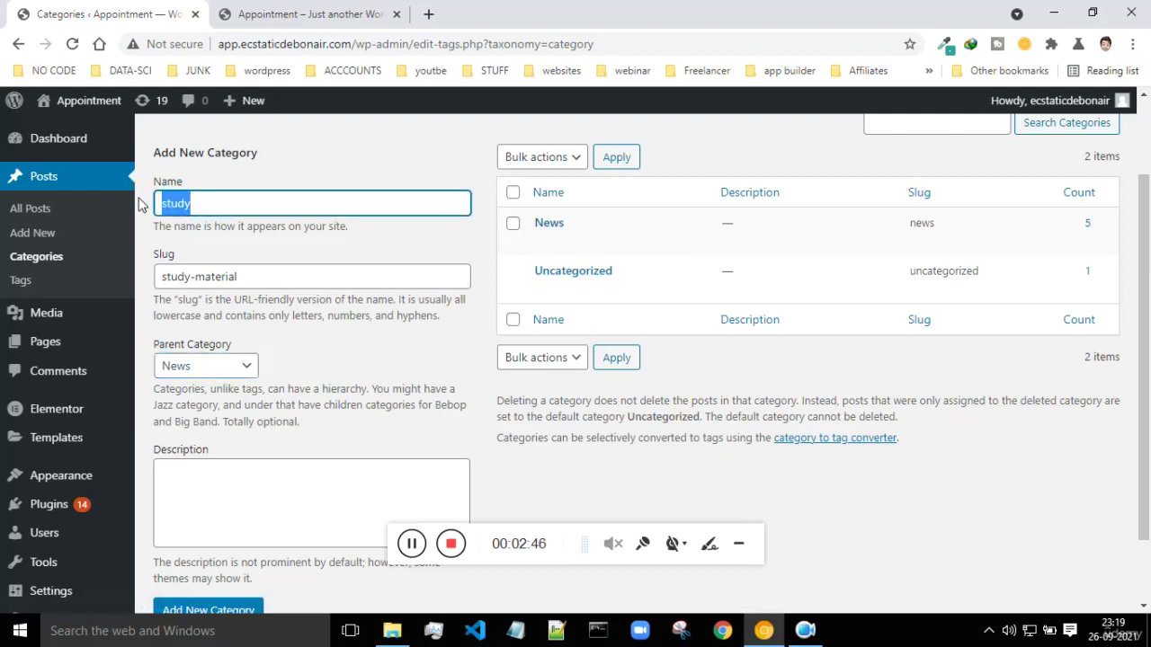
type("brea")
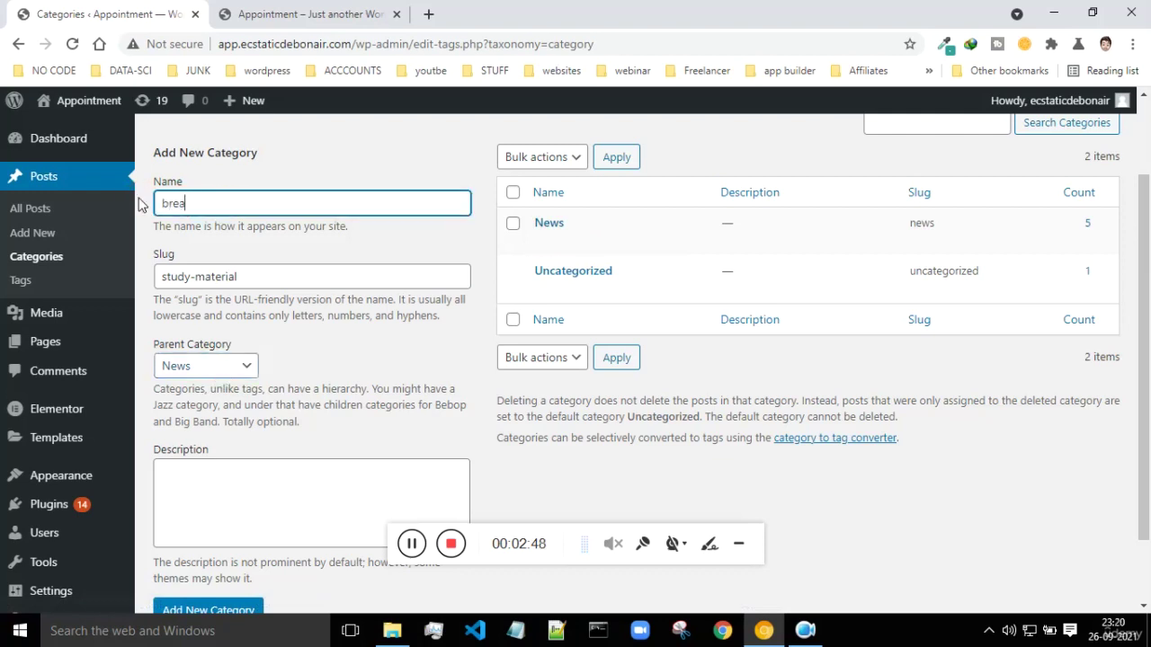
type("kin news")
left_click(258, 276)
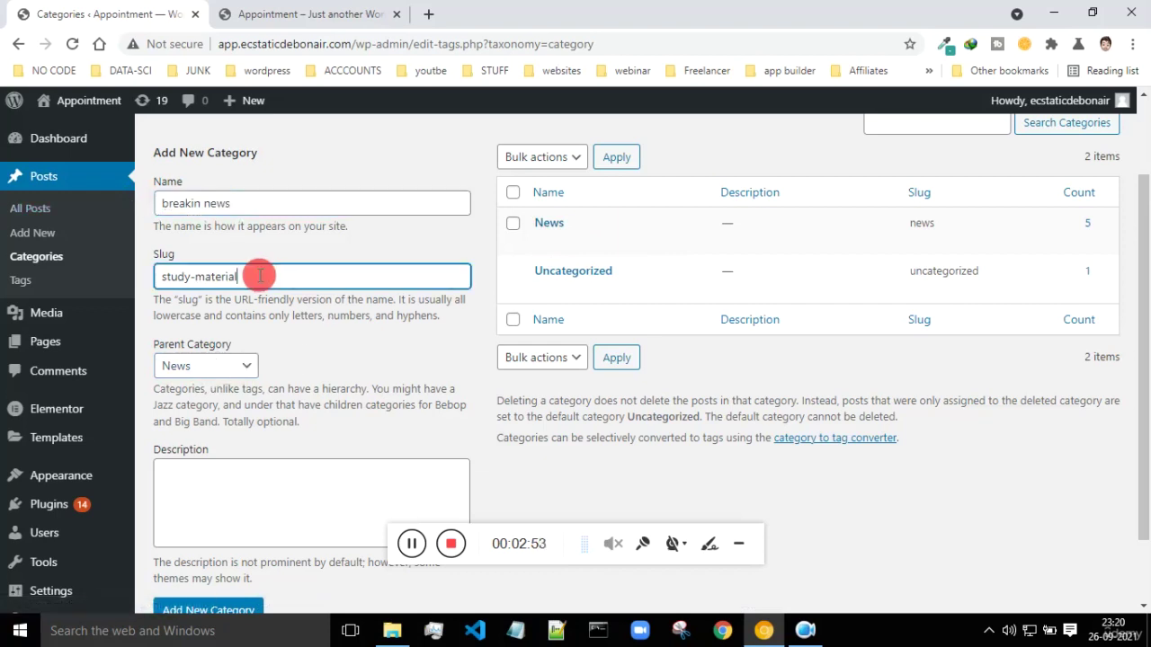
left_click_drag(259, 276, 124, 280)
type("b")
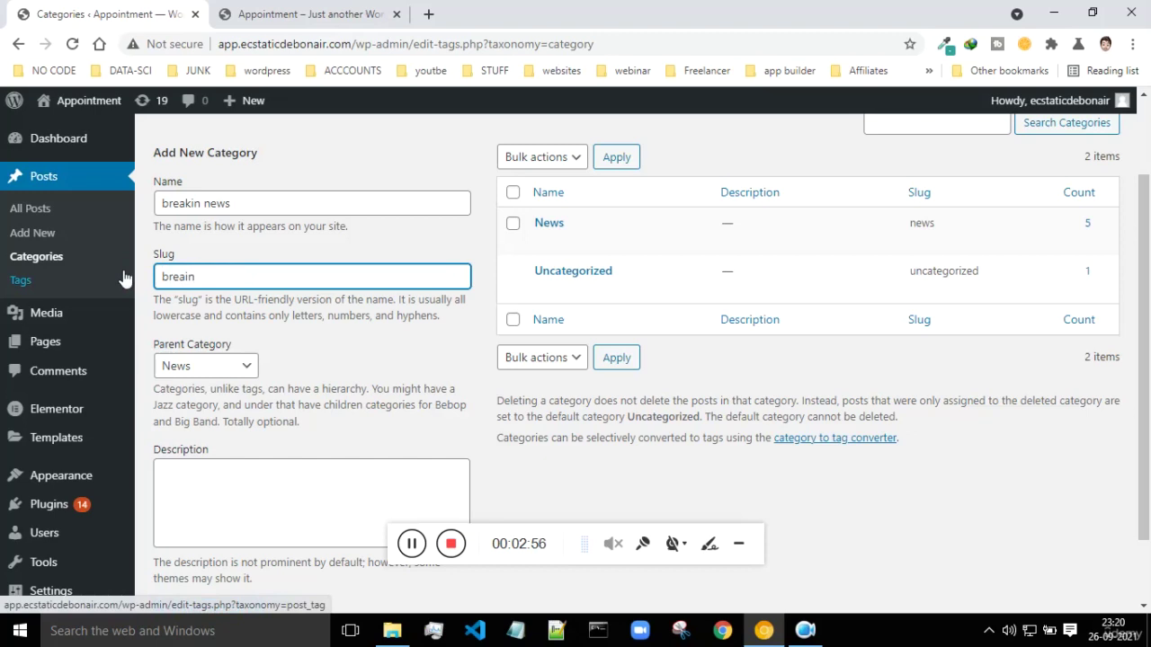
key("BackSpace")
key("BackSpace")
scroll(344, 334, "down", 2)
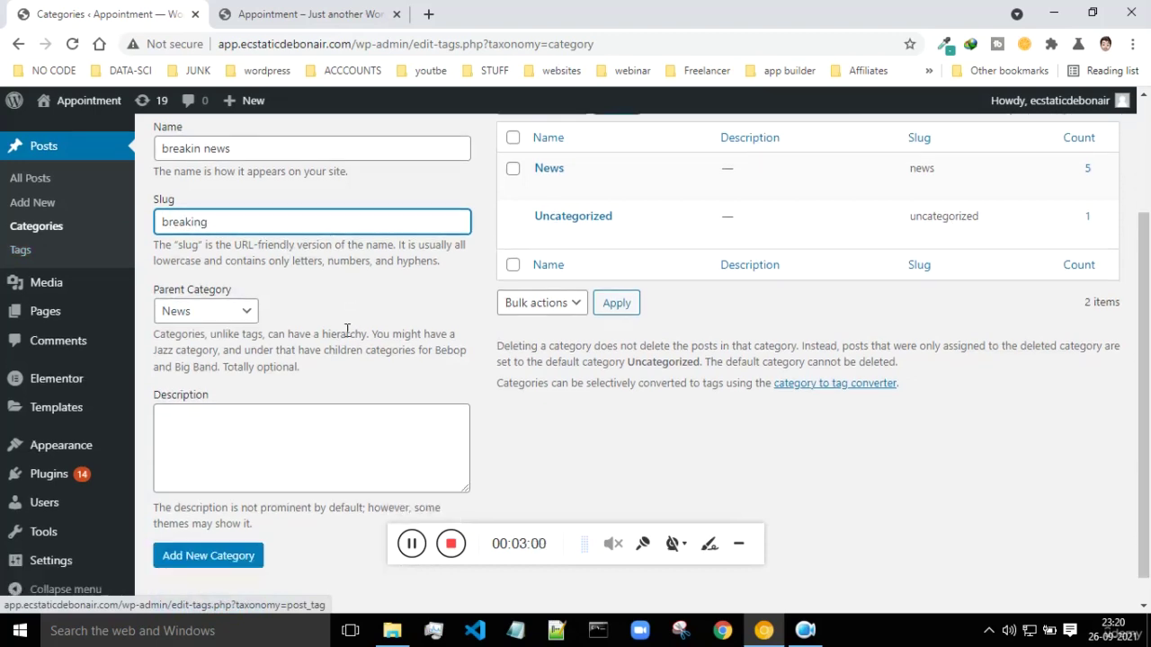
left_click(205, 537)
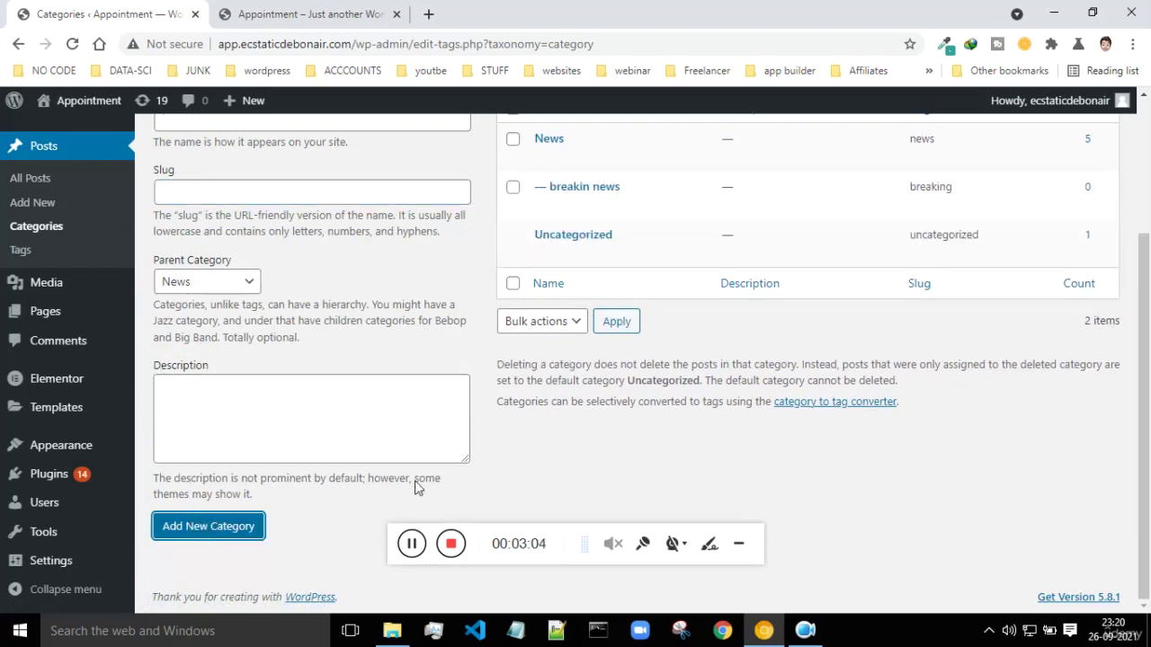
Add a new category named "weather" with the slug "weather" under the parent category News.
scroll(218, 101, "up", 2)
left_click(204, 205)
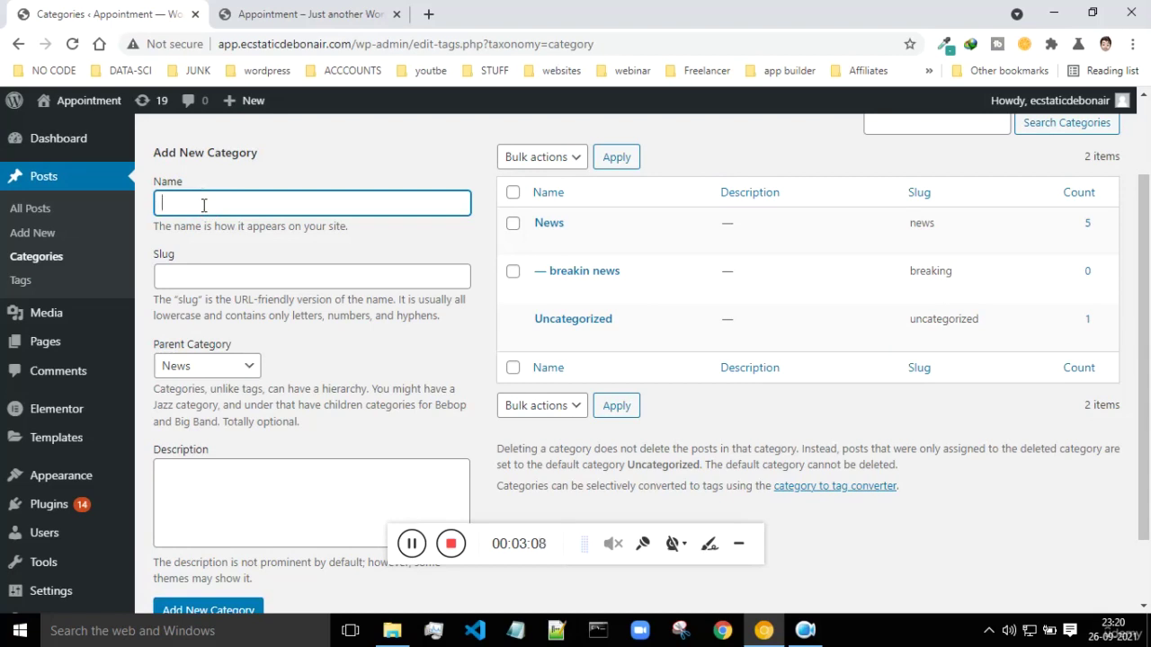
type("weather")
left_click(176, 282)
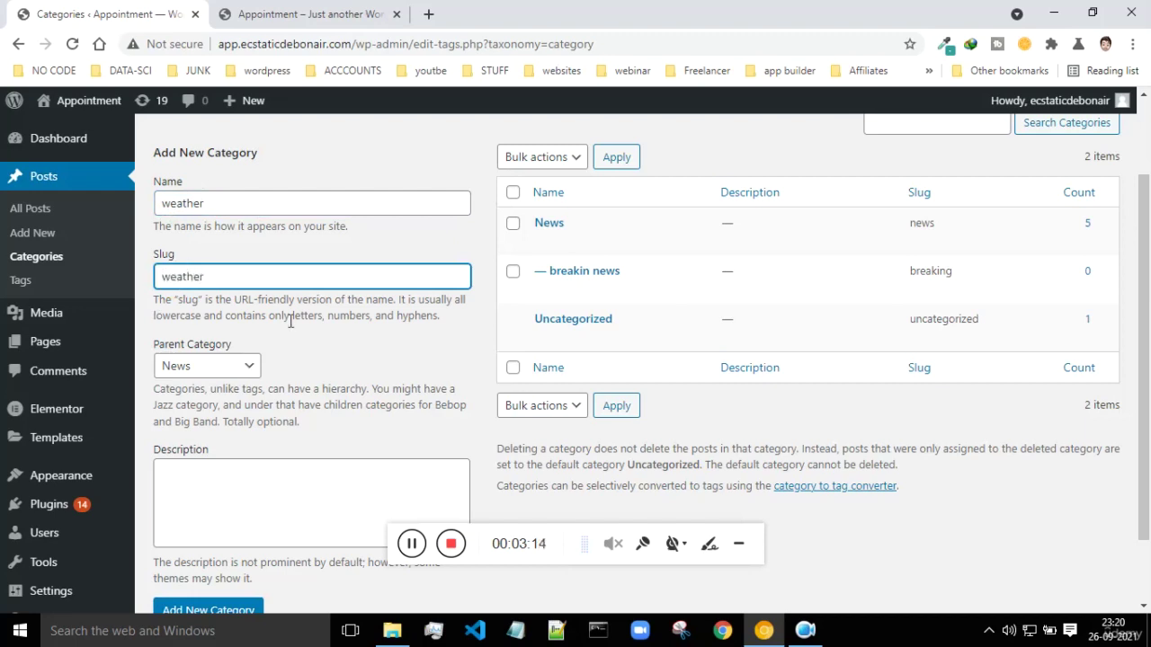
scroll(278, 297, "down", 2)
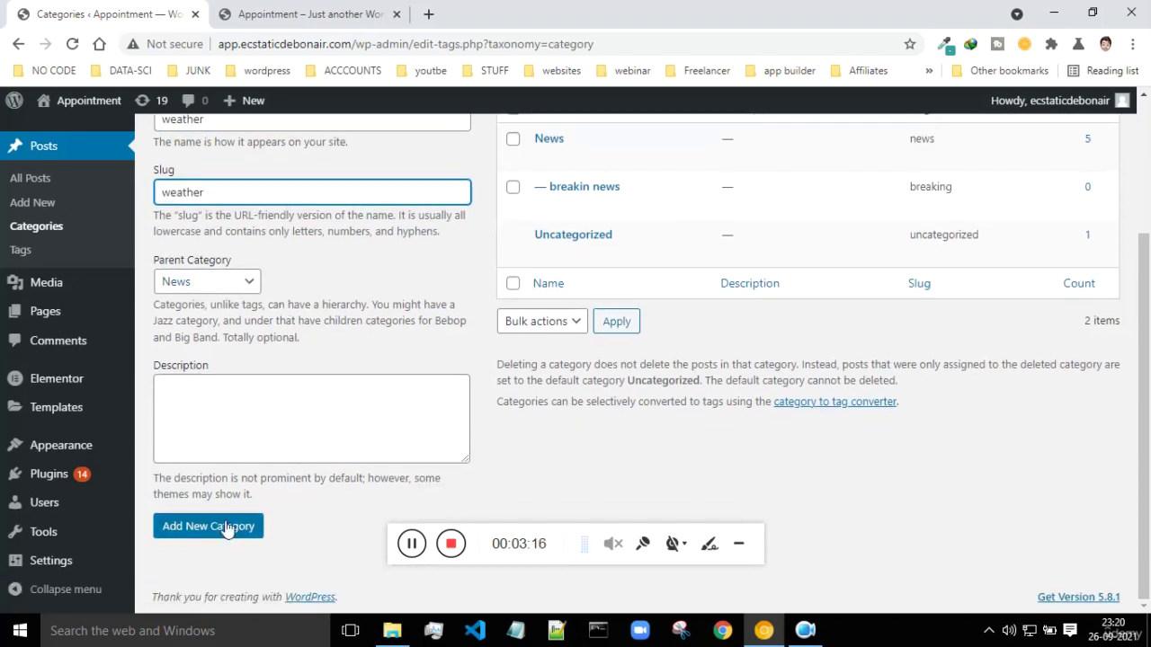
left_click(212, 529)
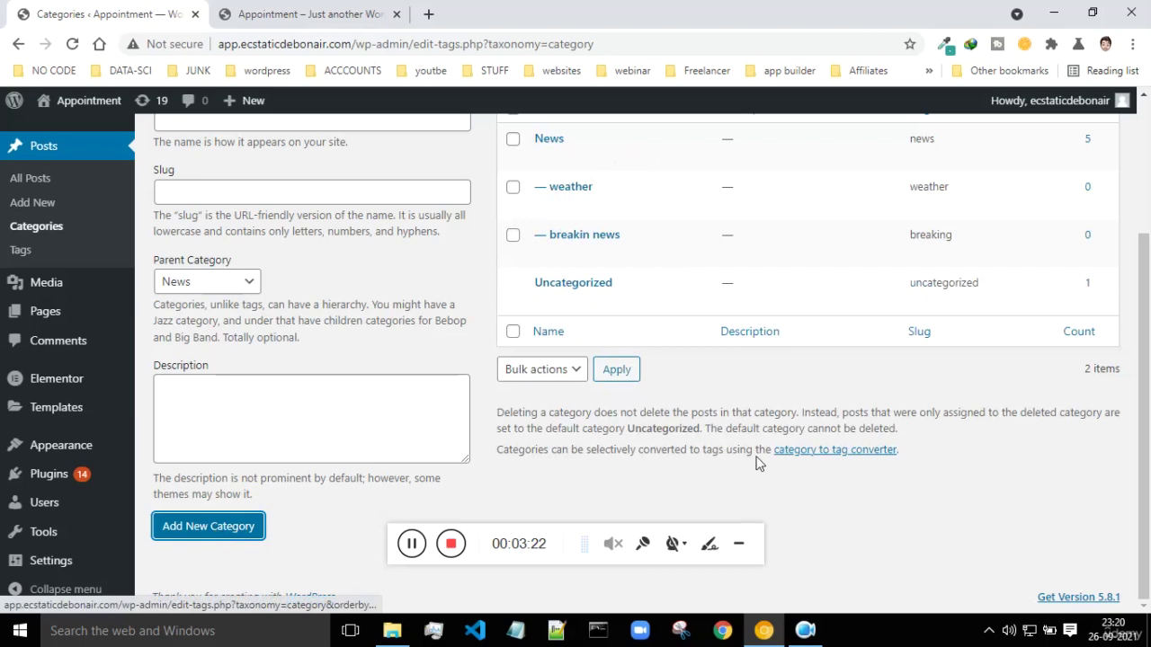
Choose weather as the parent category in the blank new category form.
scroll(761, 457, "up", 1)
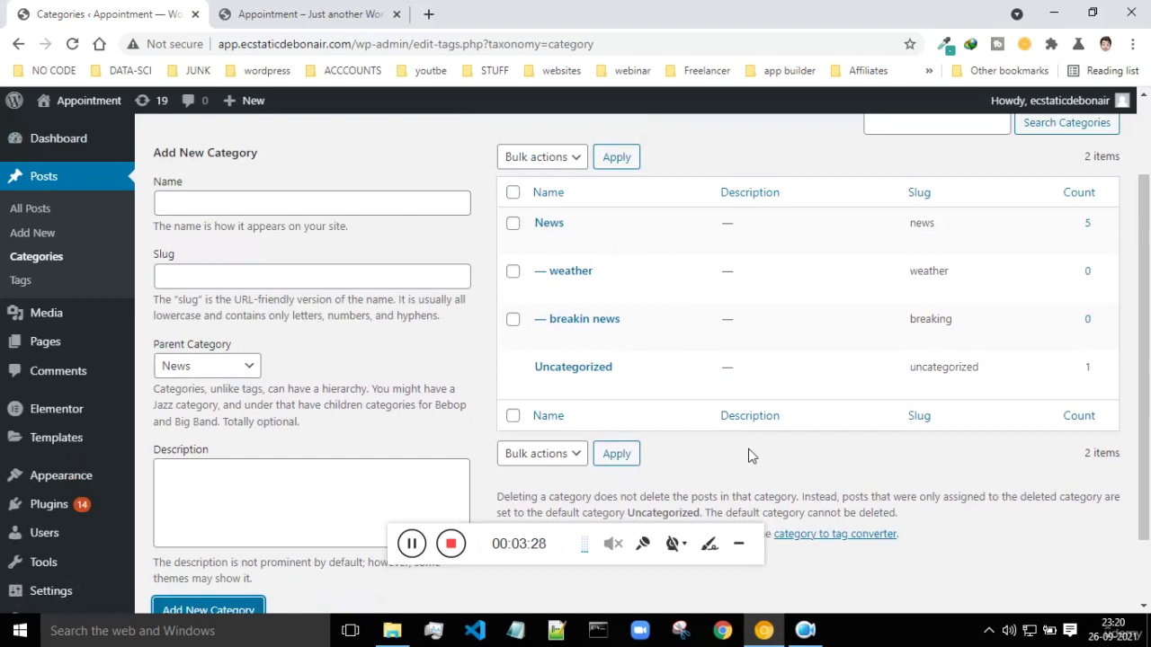
left_click(252, 366)
left_click(219, 421)
left_click(236, 368)
left_click(296, 347)
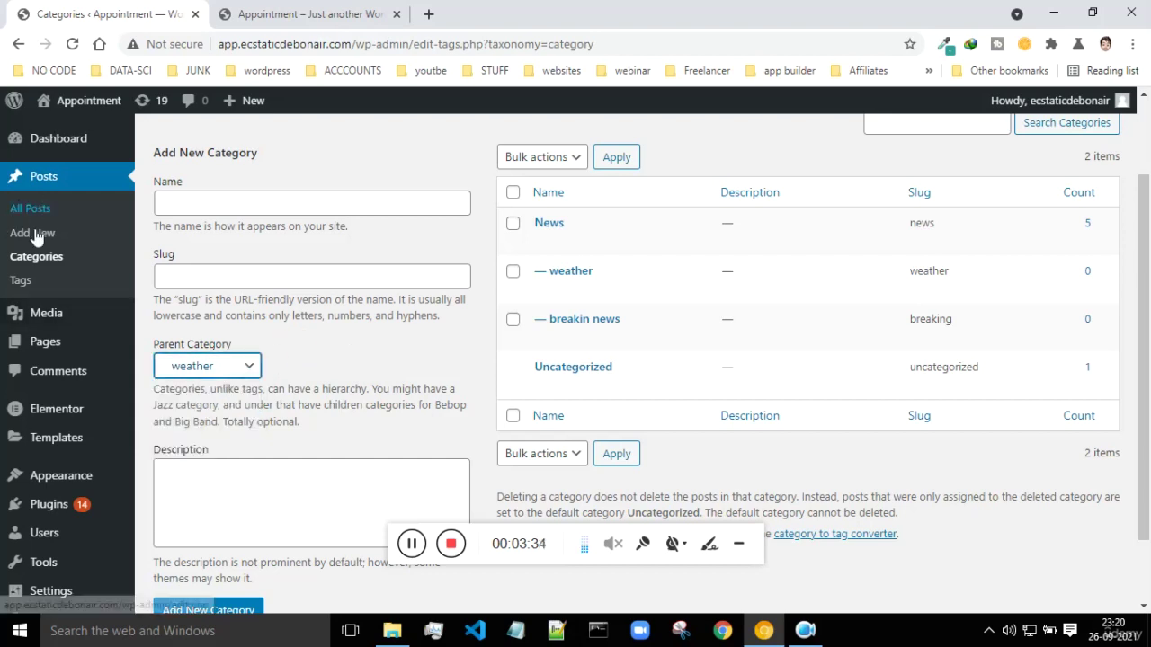
Open the post tags and review the new tag form and the list of existing tags.
left_click(21, 283)
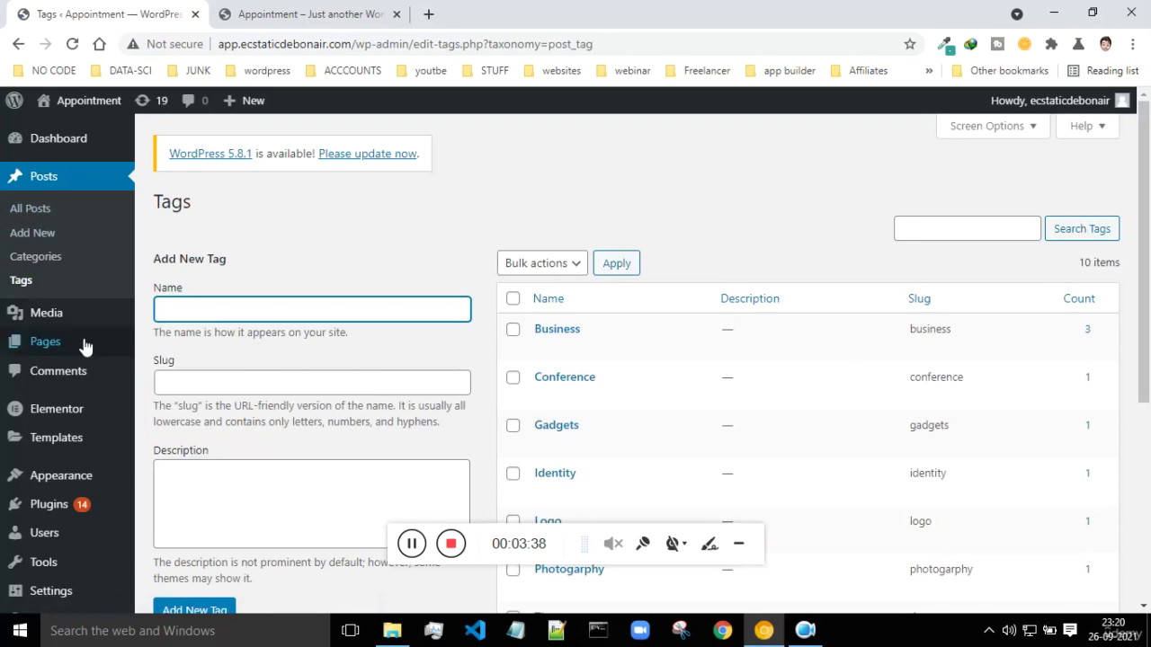
scroll(701, 341, "down", 3)
scroll(651, 360, "down", 1)
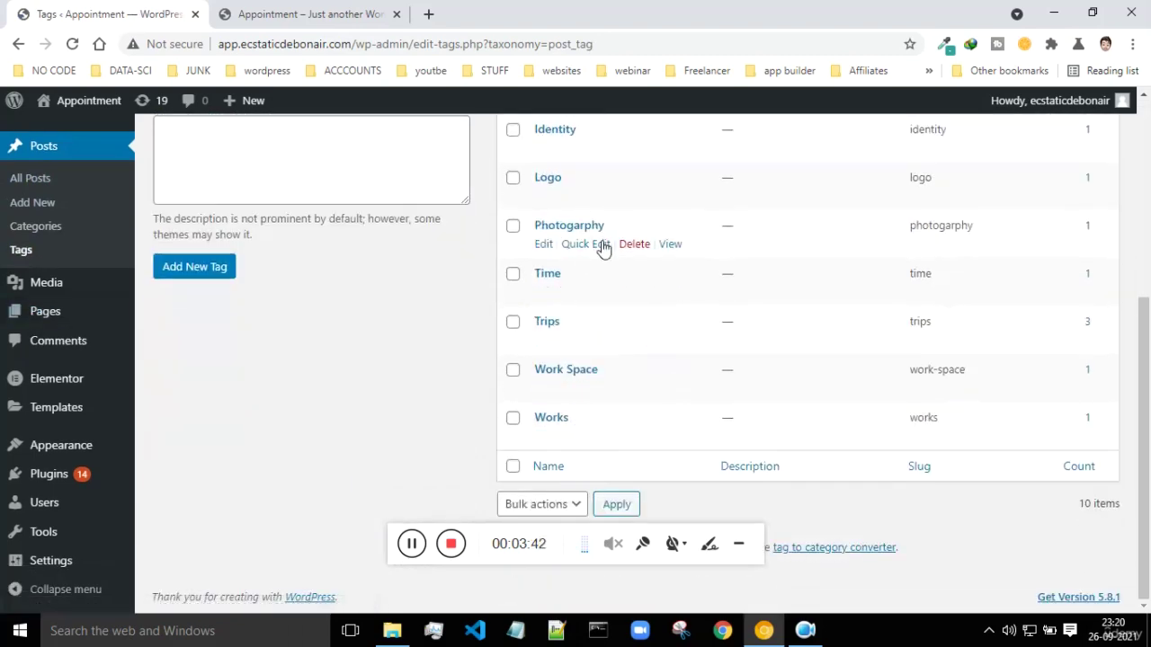
scroll(600, 246, "up", 4)
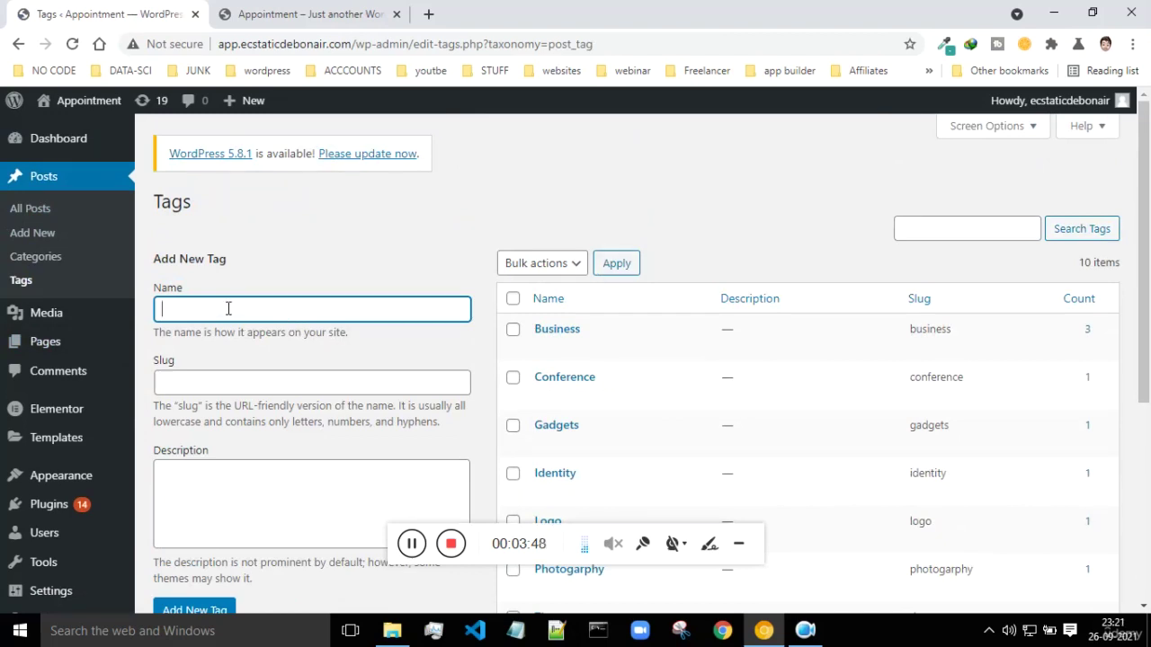
scroll(261, 296, "down", 4)
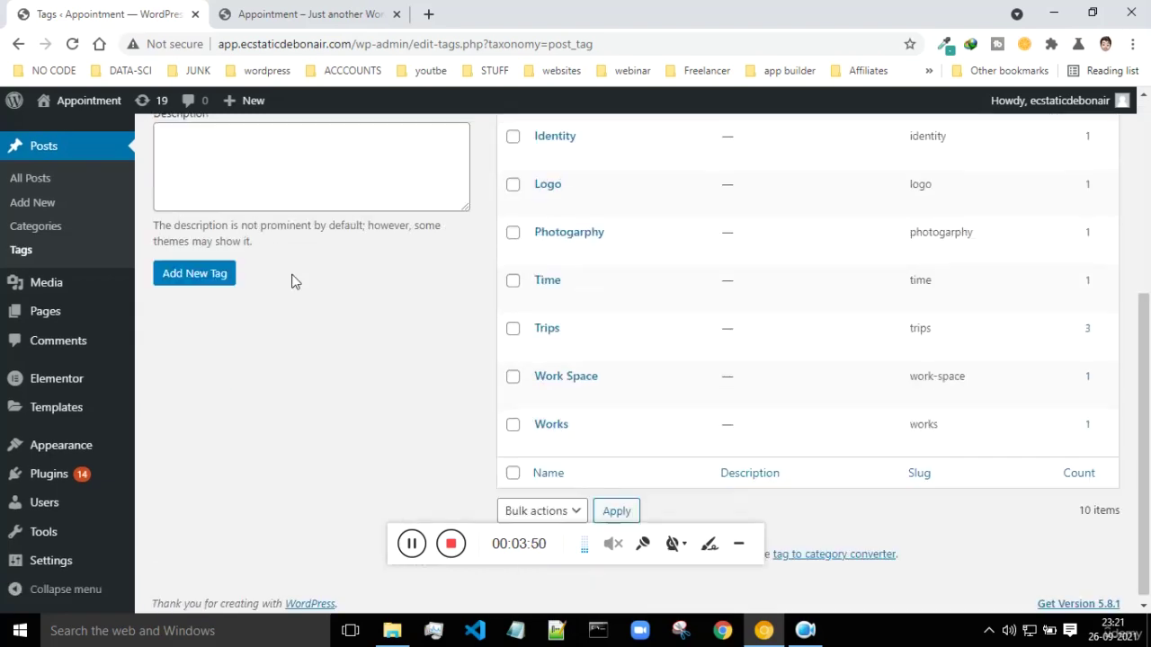
scroll(869, 334, "up", 4)
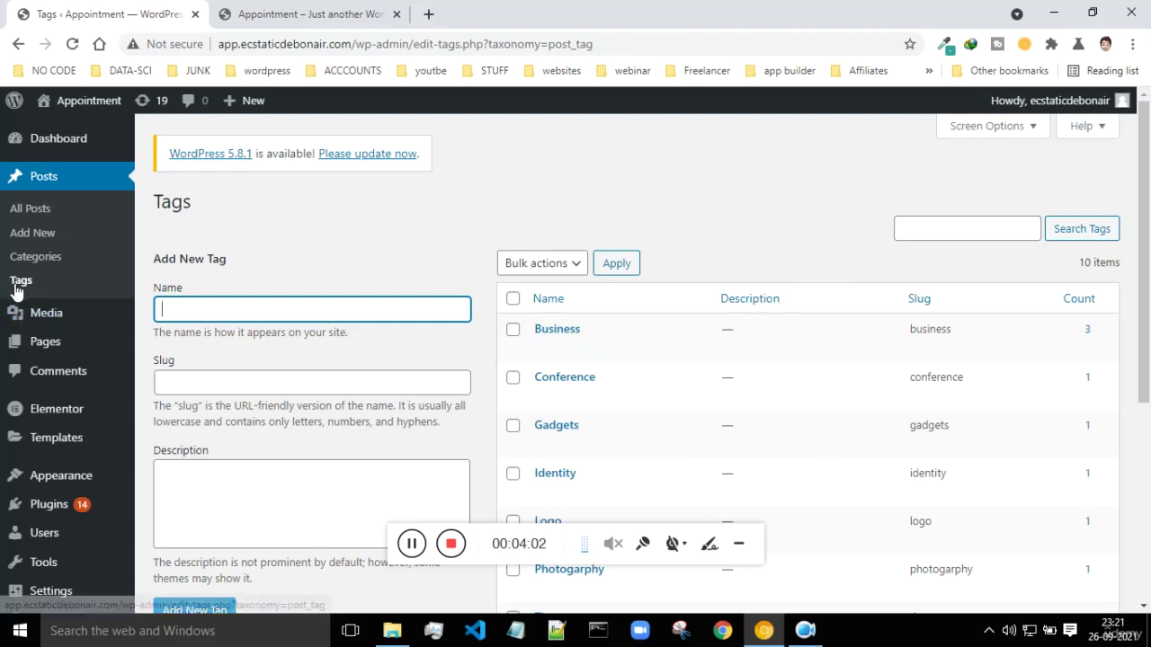
Open the media library and look through the uploaded files.
scroll(321, 231, "down", 1)
left_click(72, 283)
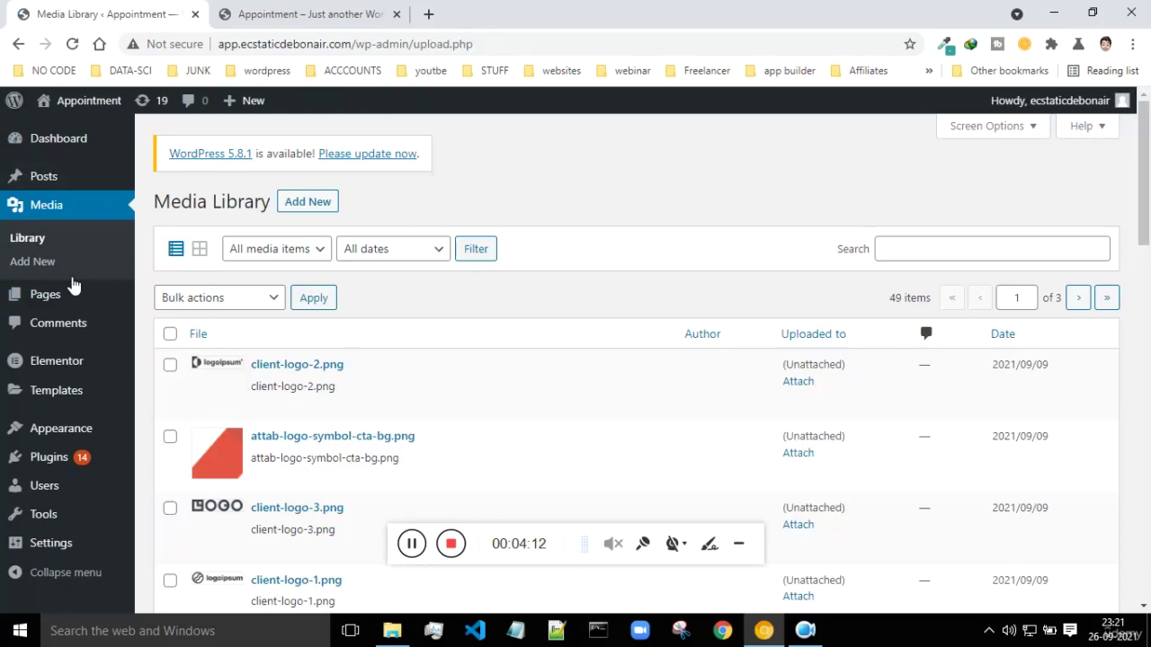
scroll(514, 327, "down", 3)
scroll(513, 307, "down", 3)
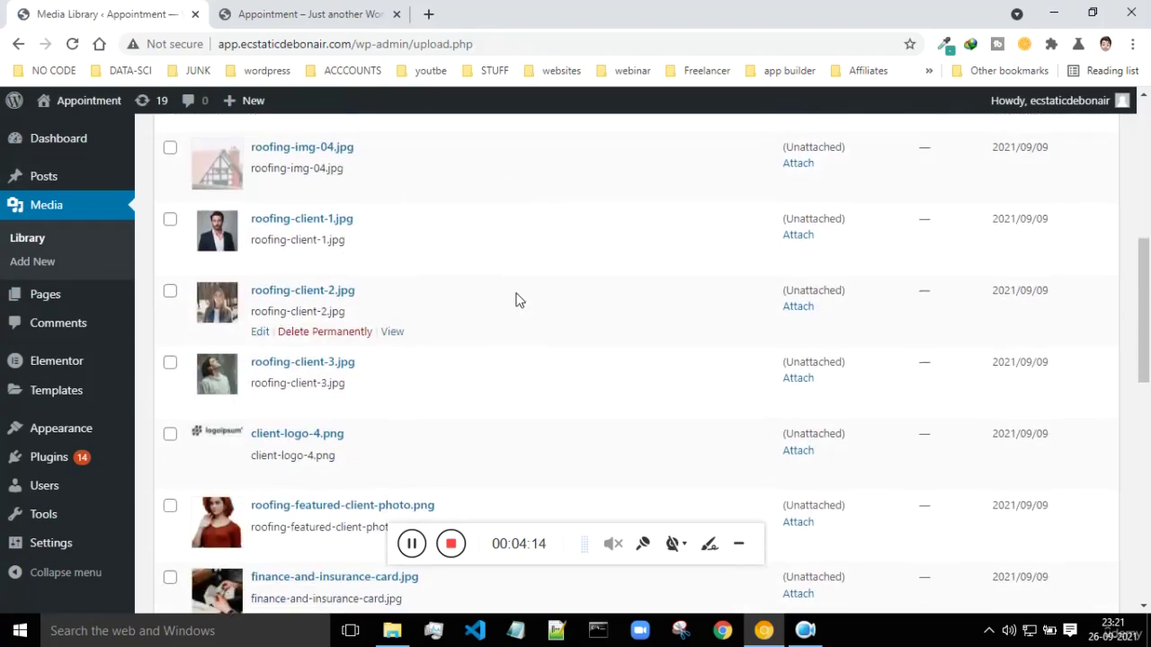
scroll(278, 496, "down", 3)
scroll(303, 206, "up", 1)
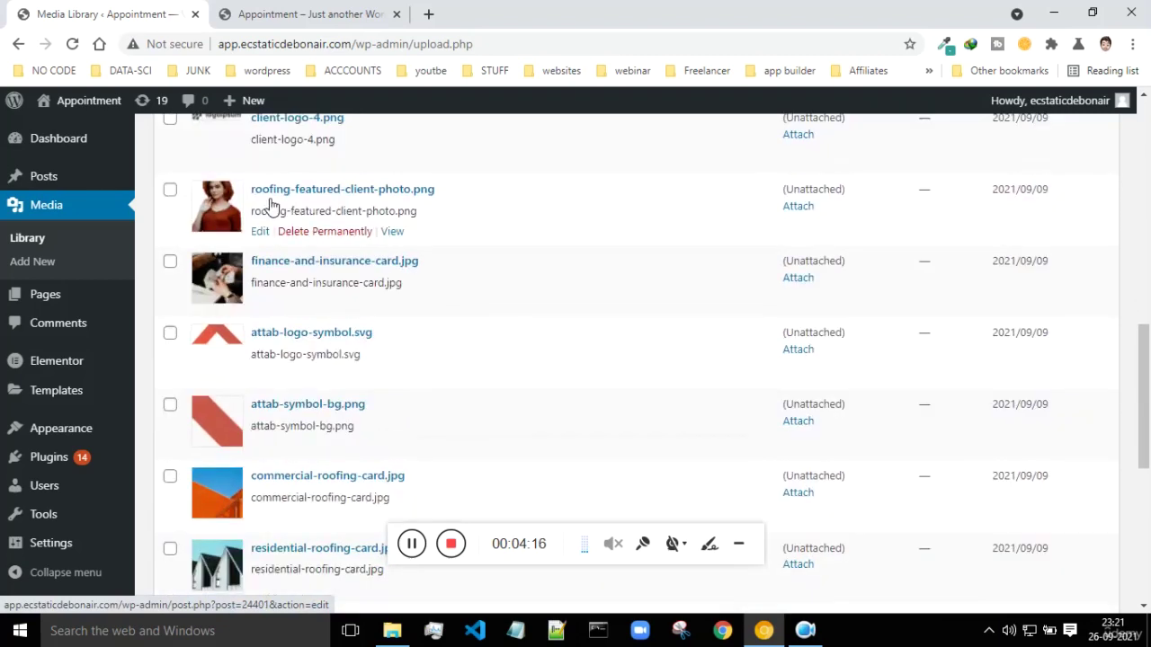
scroll(588, 308, "up", 7)
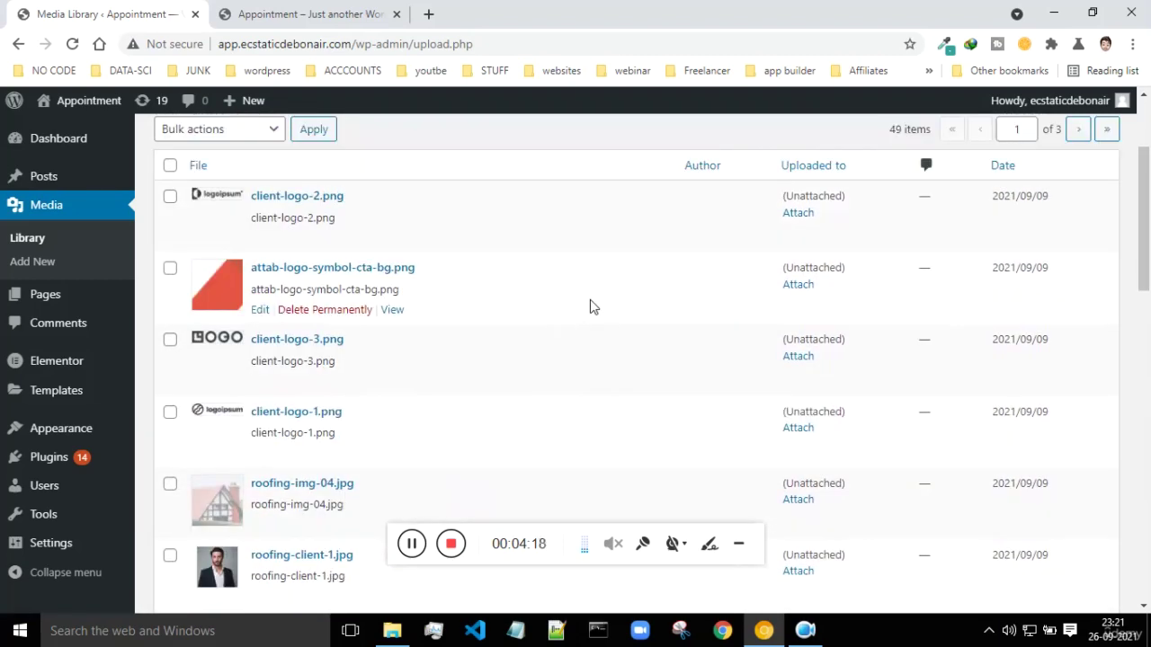
Permanently delete the file attab-logo-symbol-cta-bg.png from the media library.
left_click(170, 270)
scroll(423, 293, "up", 2)
scroll(373, 273, "down", 2)
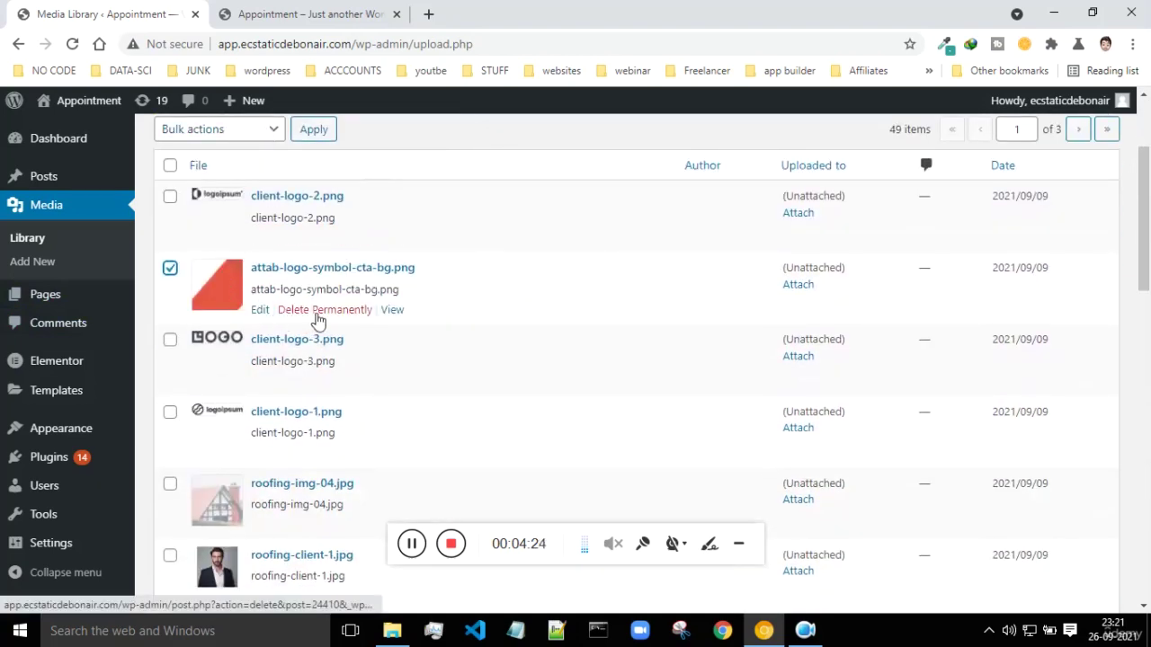
left_click(301, 311)
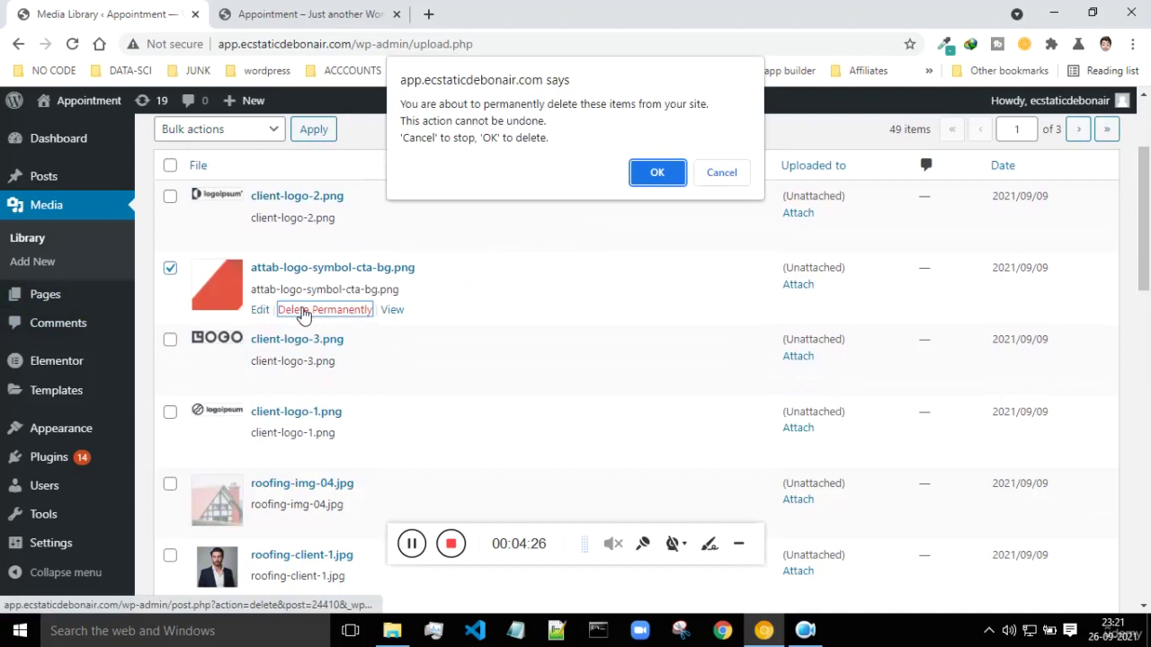
left_click(657, 171)
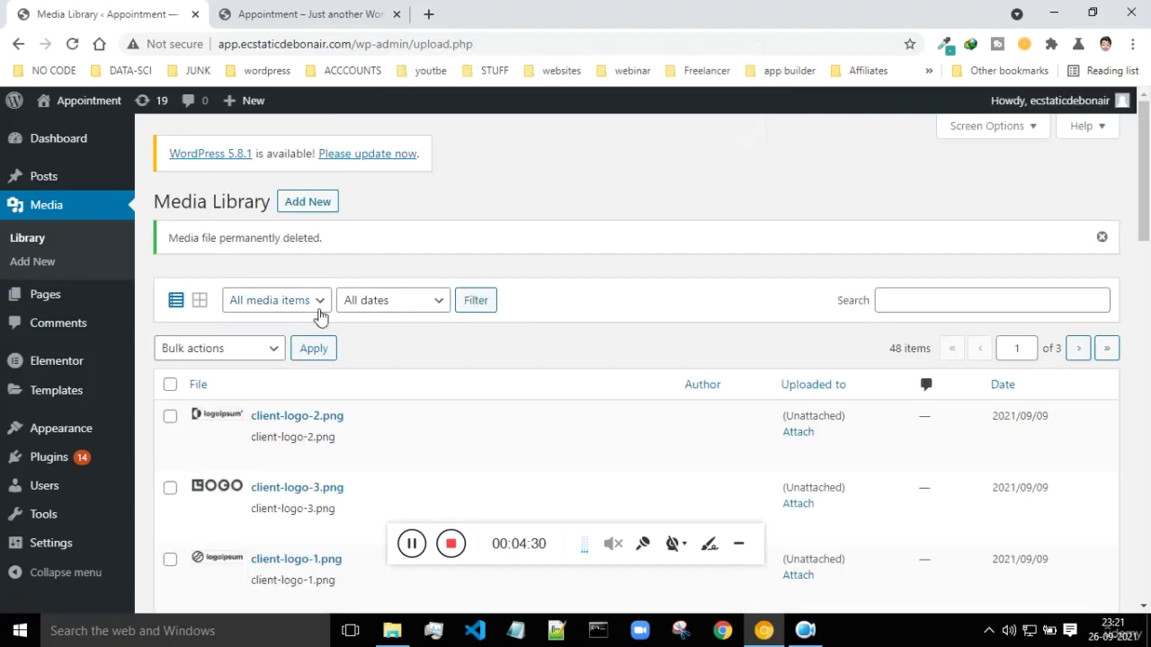
Select roofing-img-04.jpg in the media library and examine the available bulk actions without applying one.
scroll(383, 263, "down", 3)
scroll(383, 263, "up", 5)
scroll(400, 277, "down", 3)
scroll(401, 275, "up", 1)
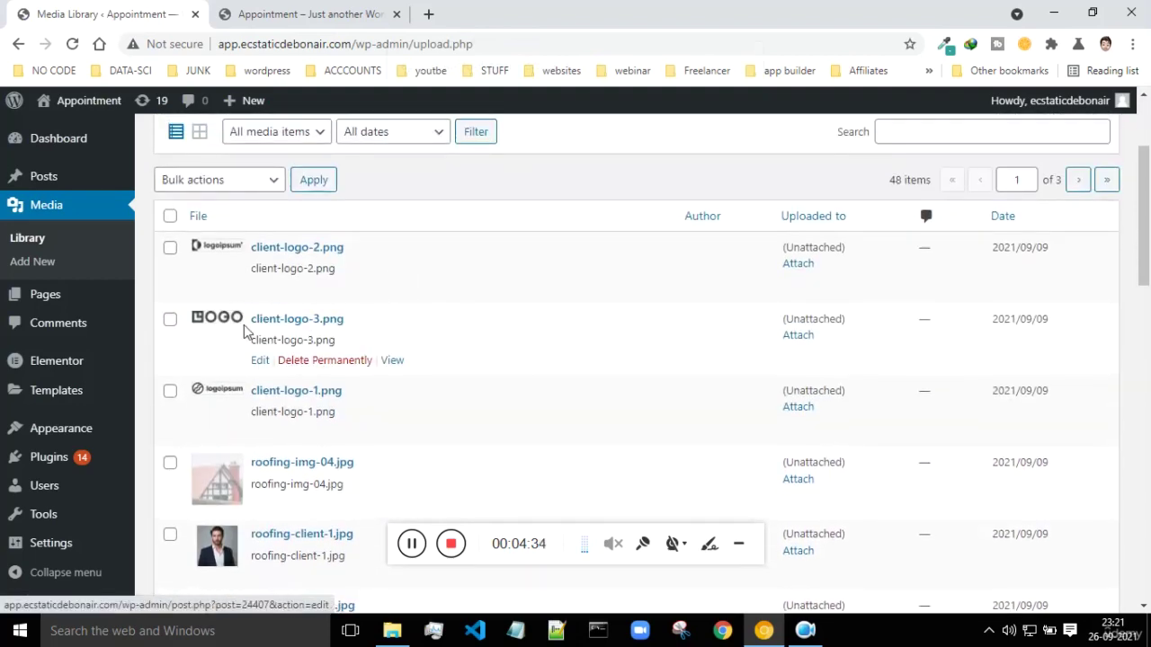
left_click(169, 463)
left_click(240, 181)
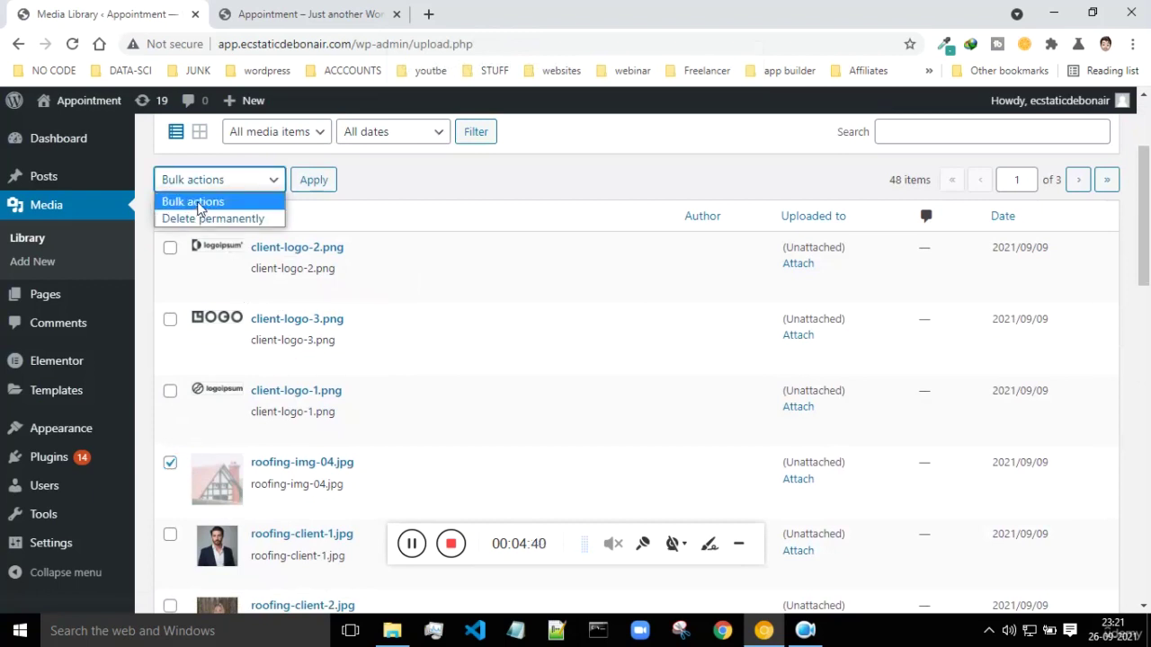
left_click(467, 194)
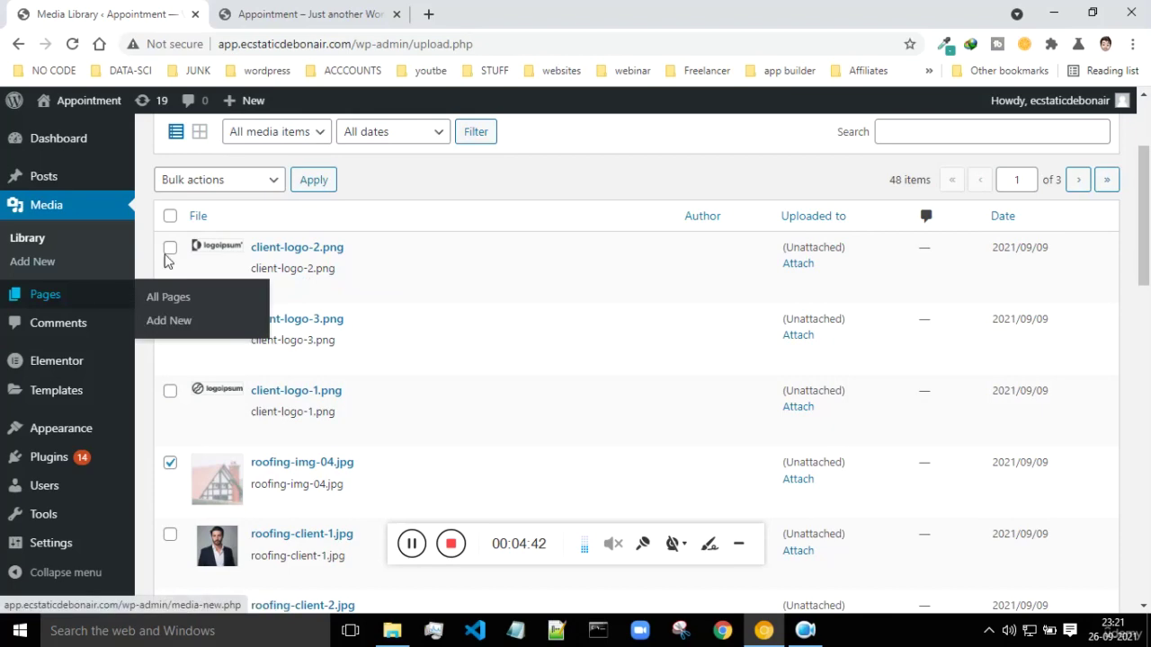
scroll(207, 418, "down", 5)
scroll(209, 431, "up", 5)
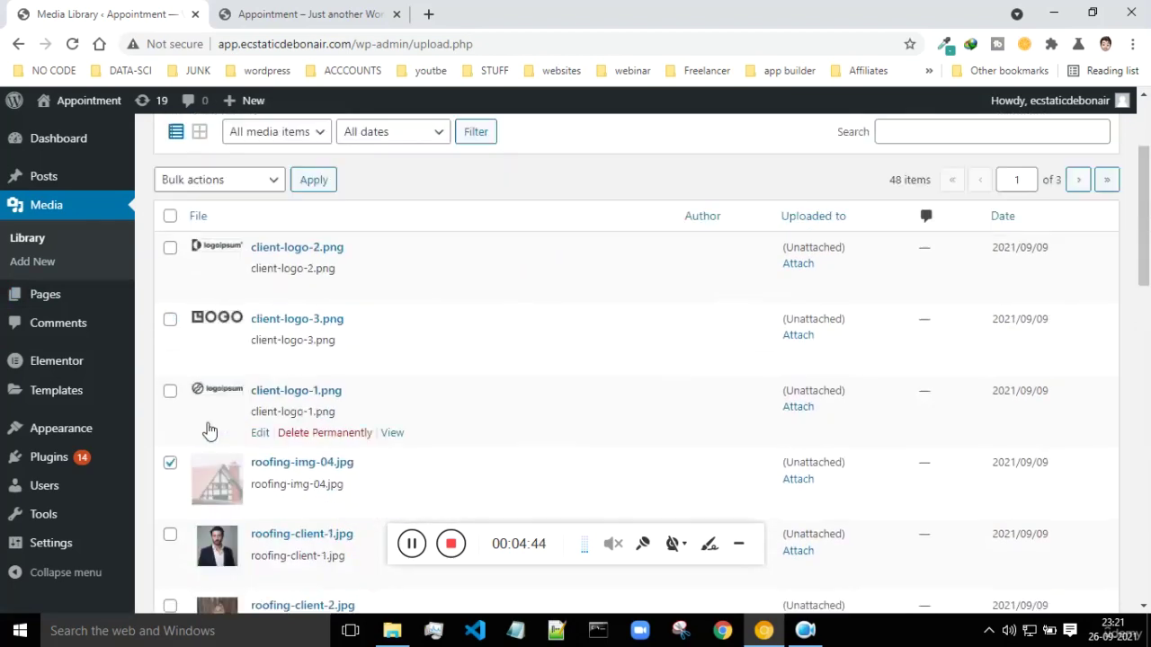
left_click(272, 181)
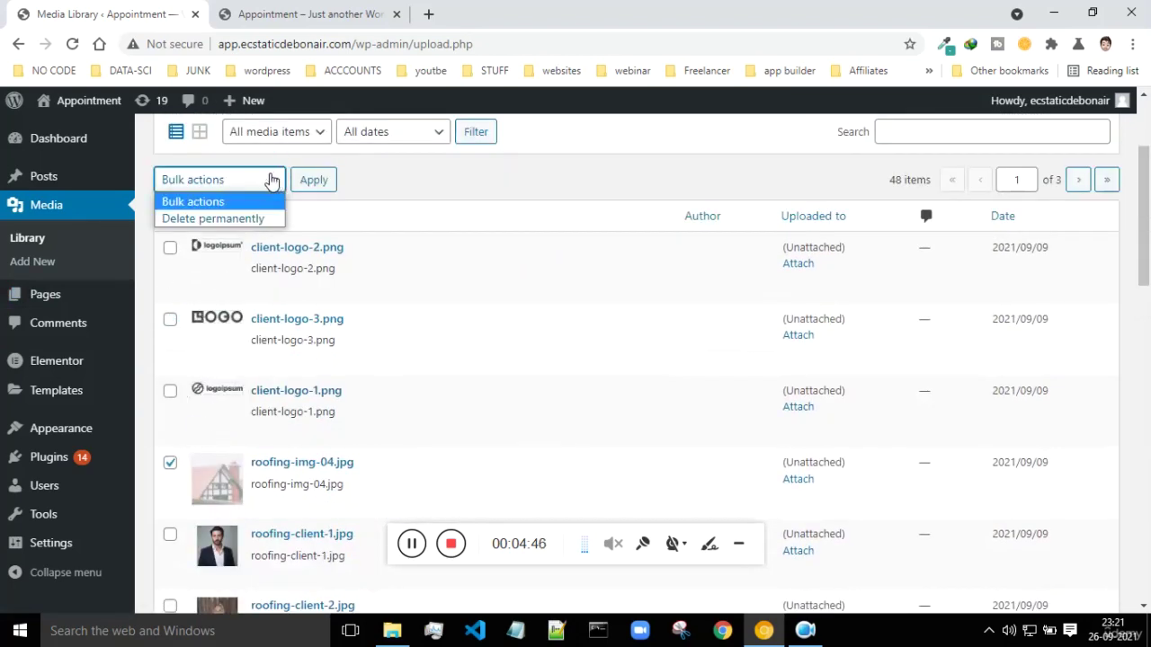
left_click(429, 179)
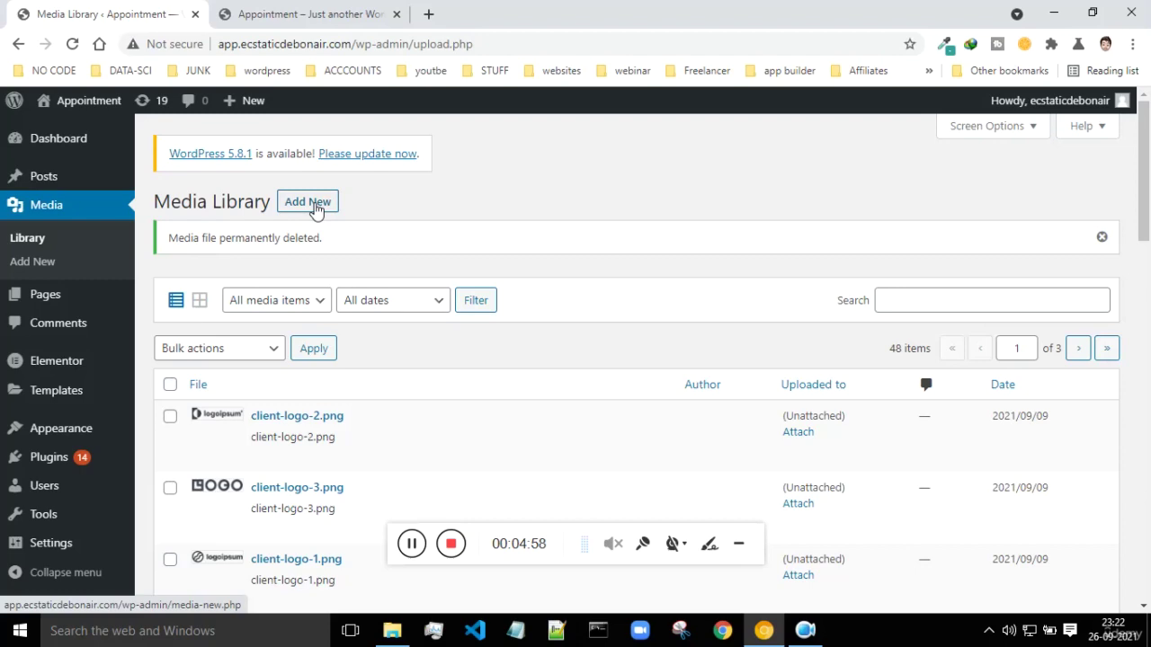
Open the list of all pages, check the live site's navigation menu, and return to the list.
scroll(314, 210, "down", 2)
mouse_move(69, 303)
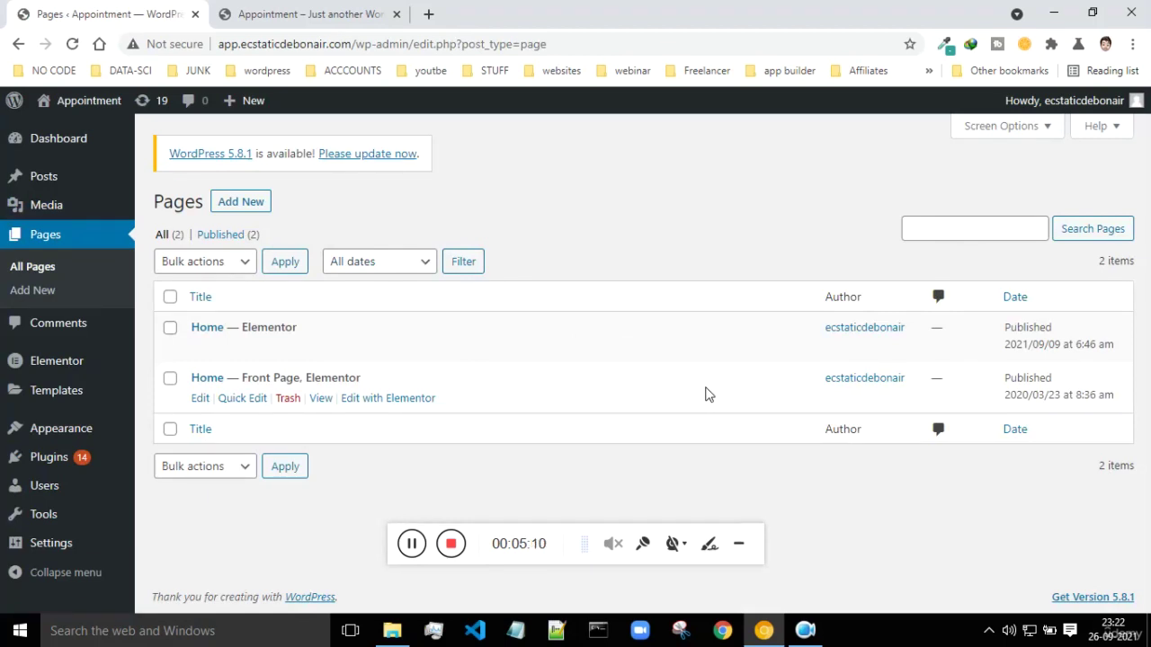
left_click(269, 12)
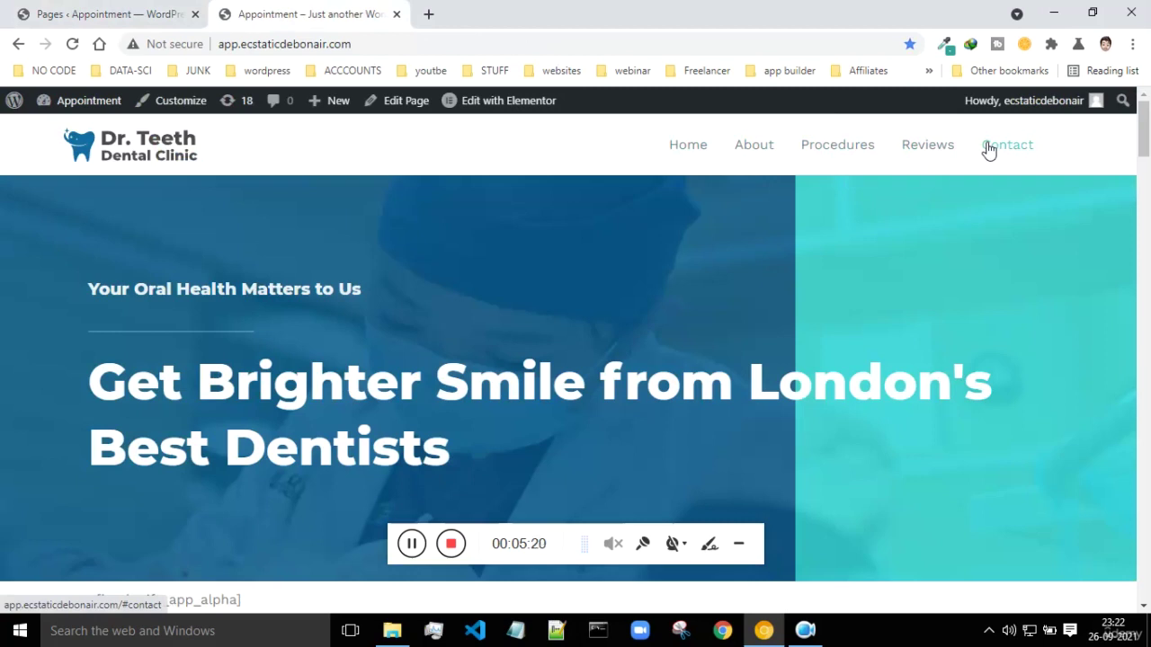
left_click(95, 11)
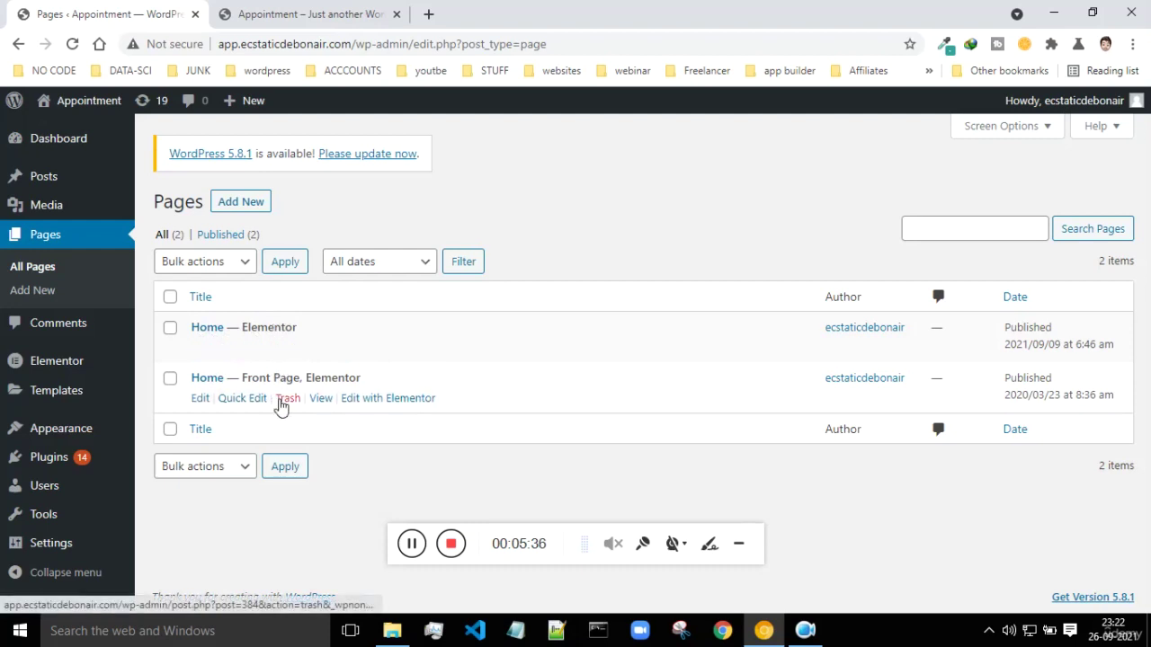
Create a new page and give it the title "about us".
left_click(255, 202)
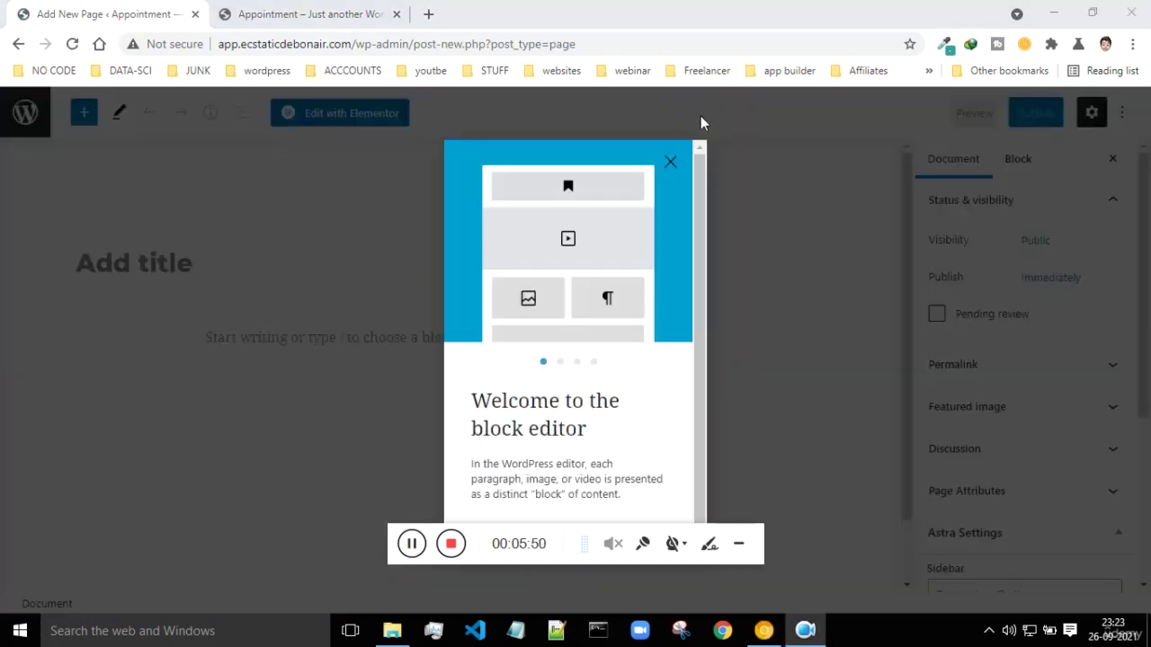
left_click(150, 253)
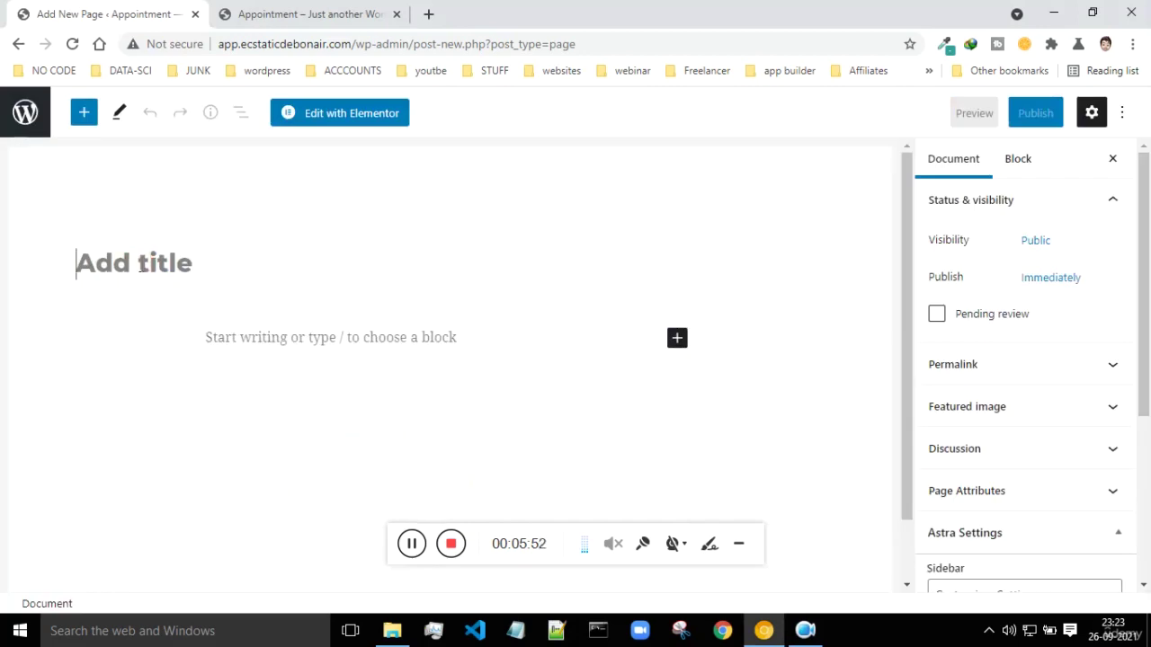
type("about ")
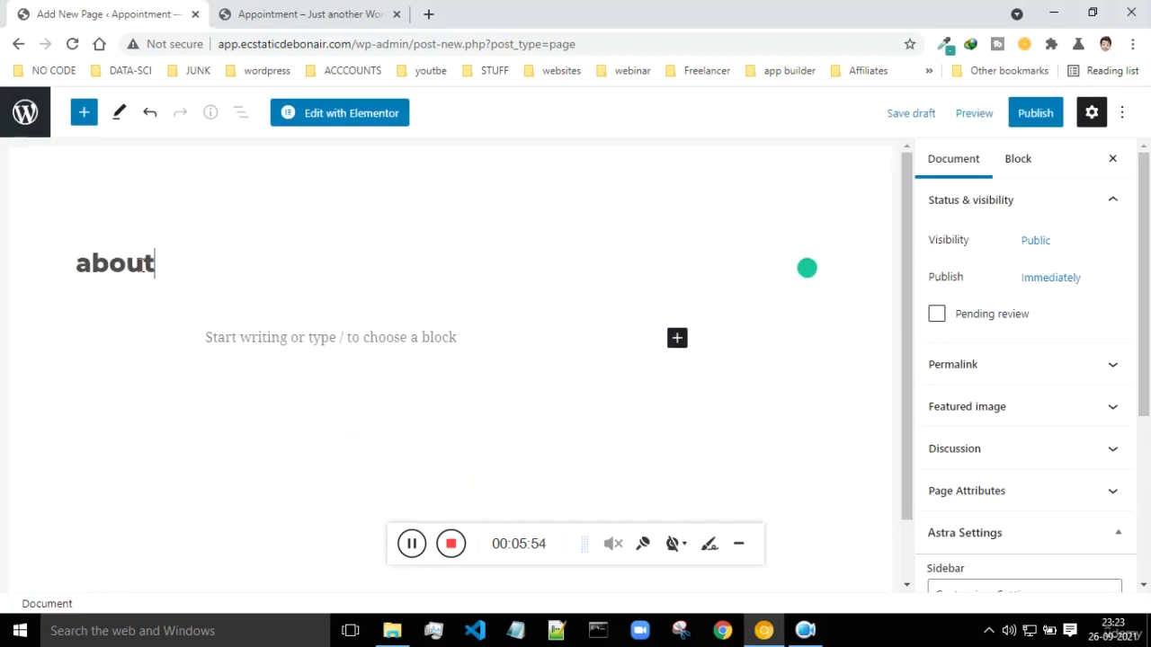
type("us")
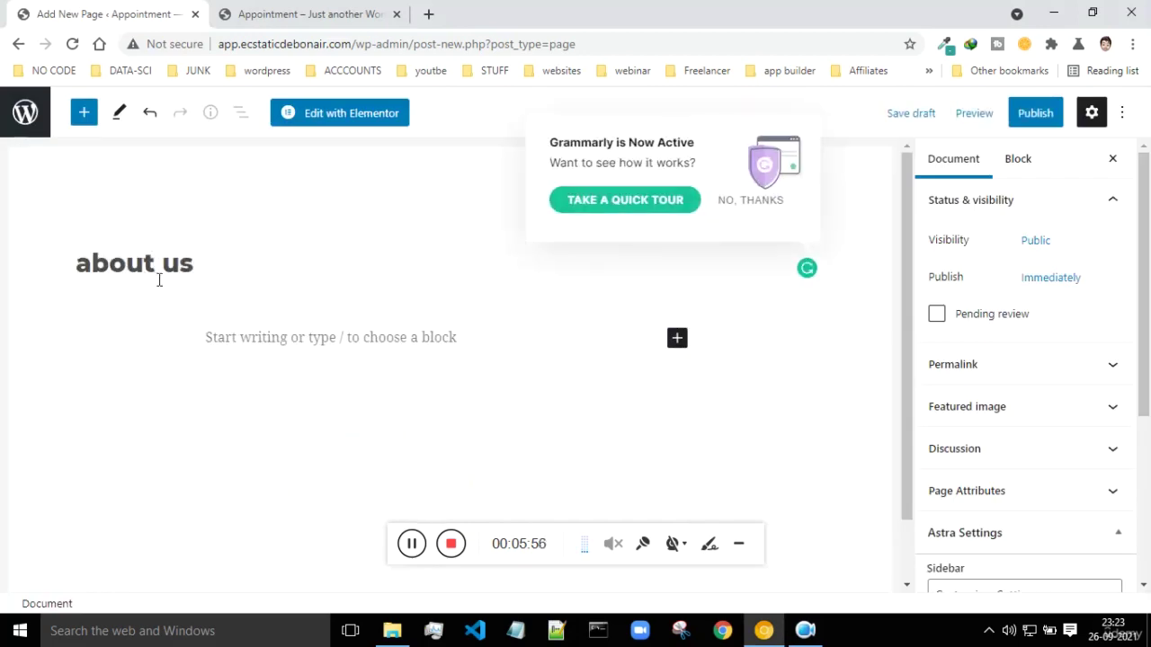
Write the paragraph "something abut me" in the page body and publish the page.
left_click(262, 336)
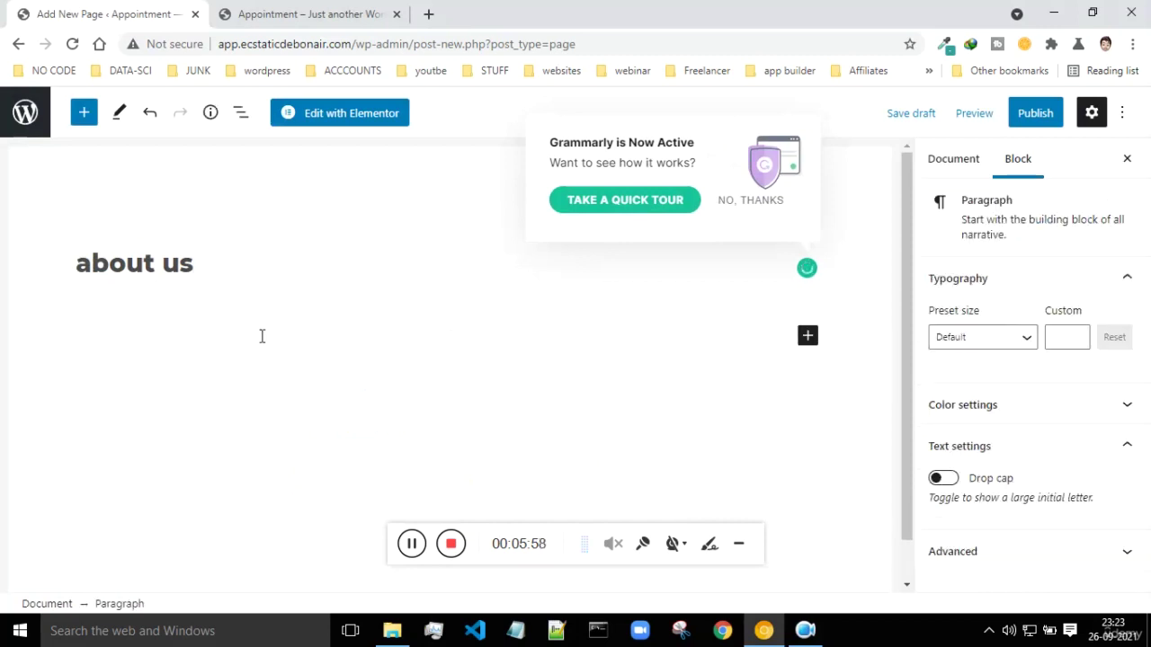
type("somet")
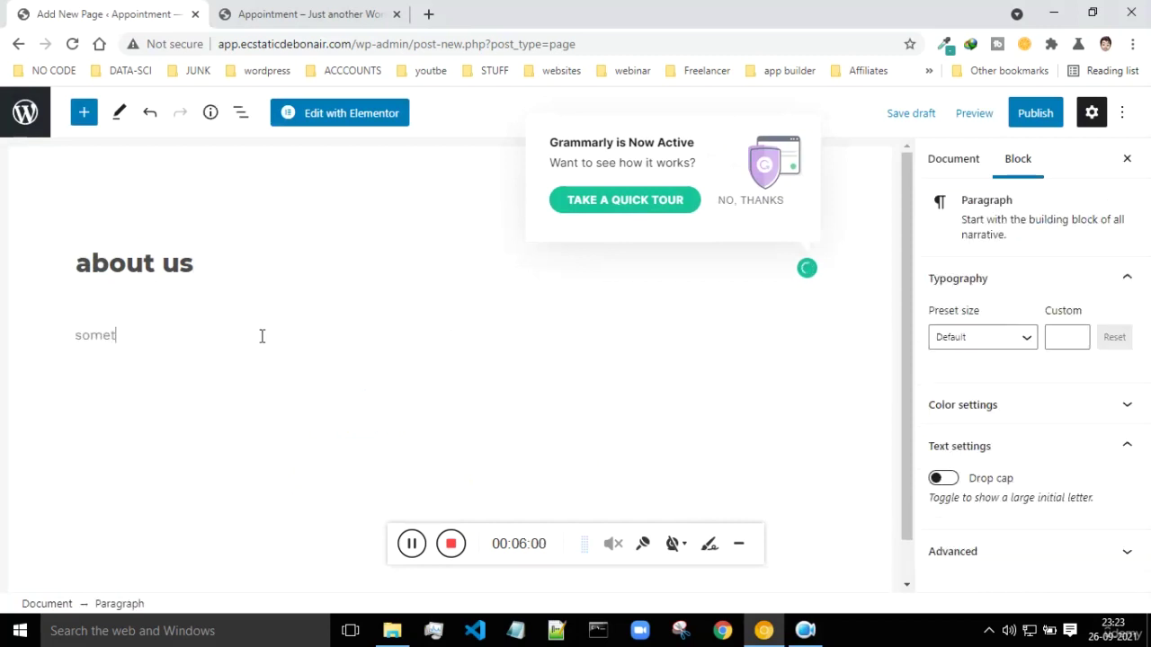
type("hing abut me")
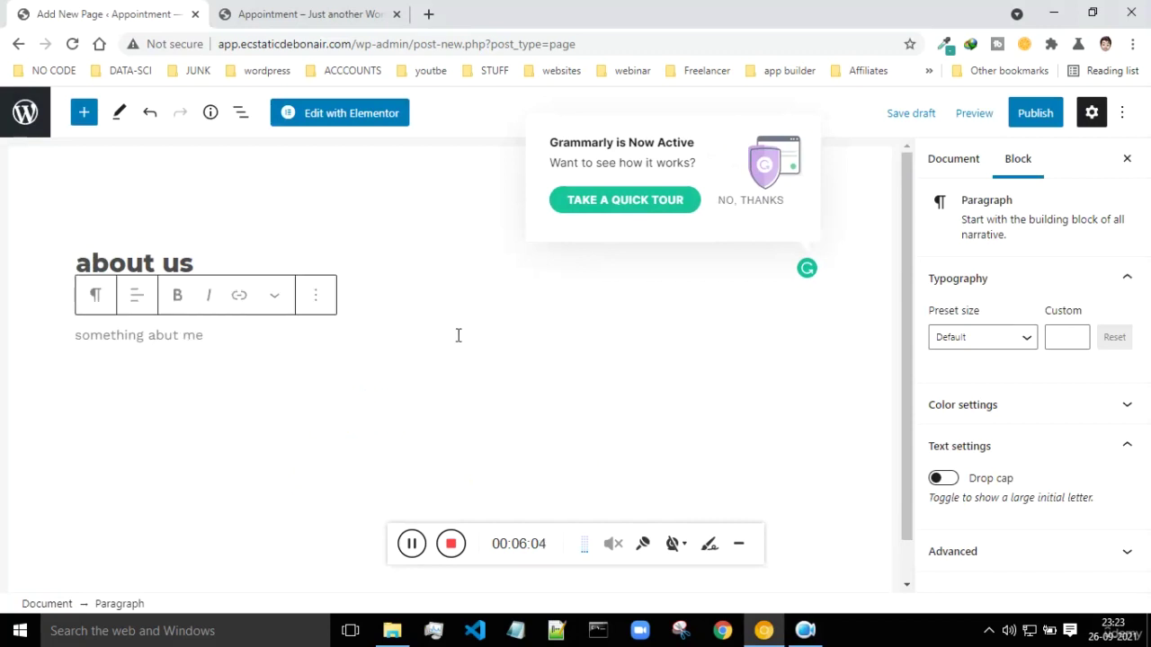
left_click(1052, 117)
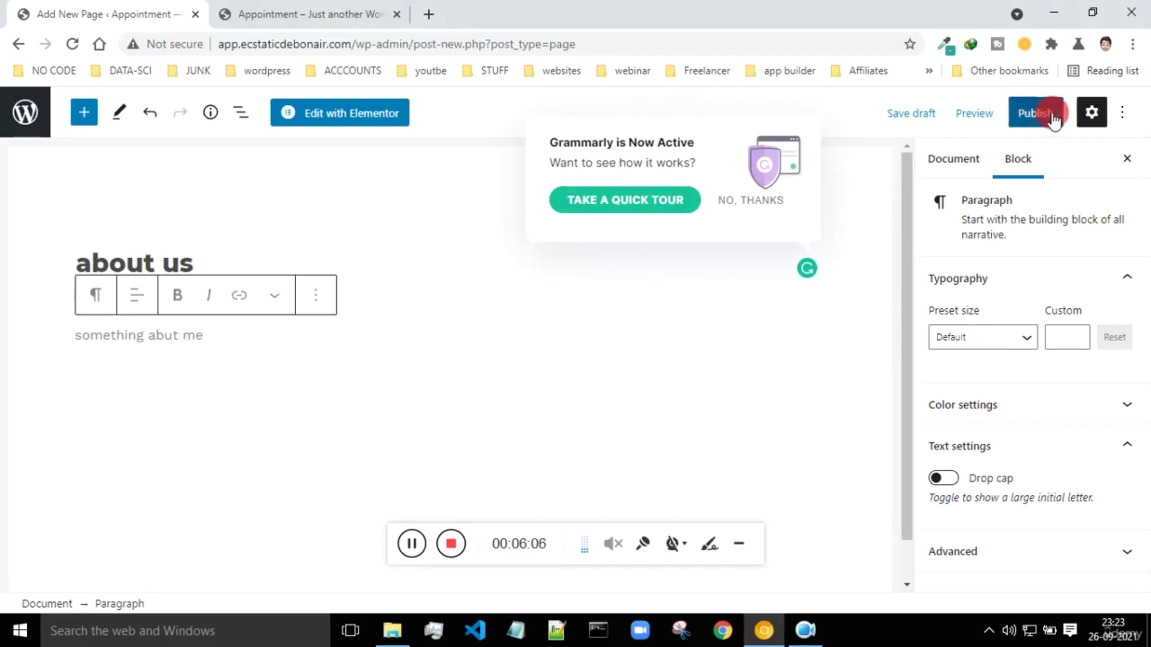
left_click(1008, 114)
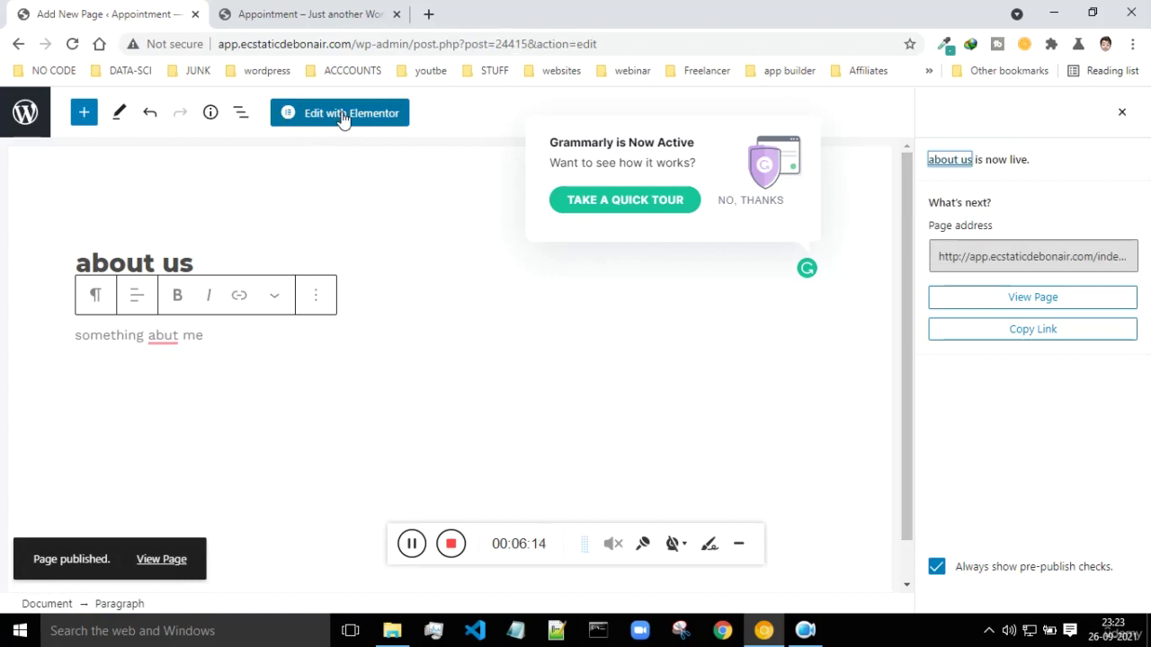
Return to the list of all pages and refresh it to check for the "about us" page.
left_click(18, 44)
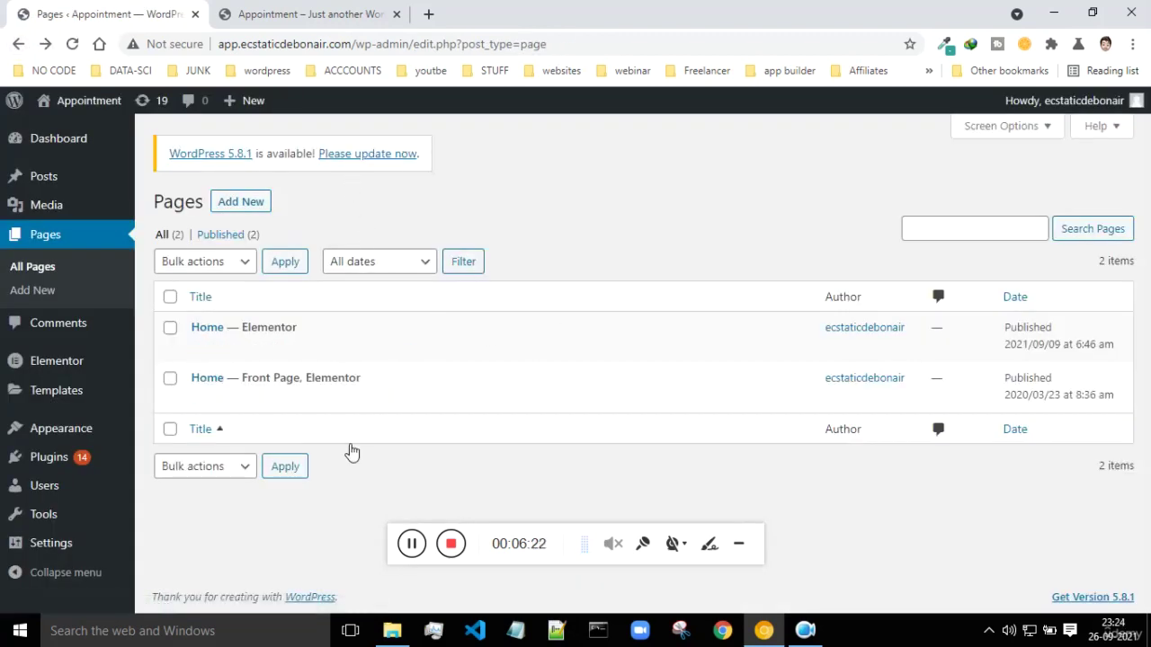
mouse_move(286, 327)
left_click(75, 47)
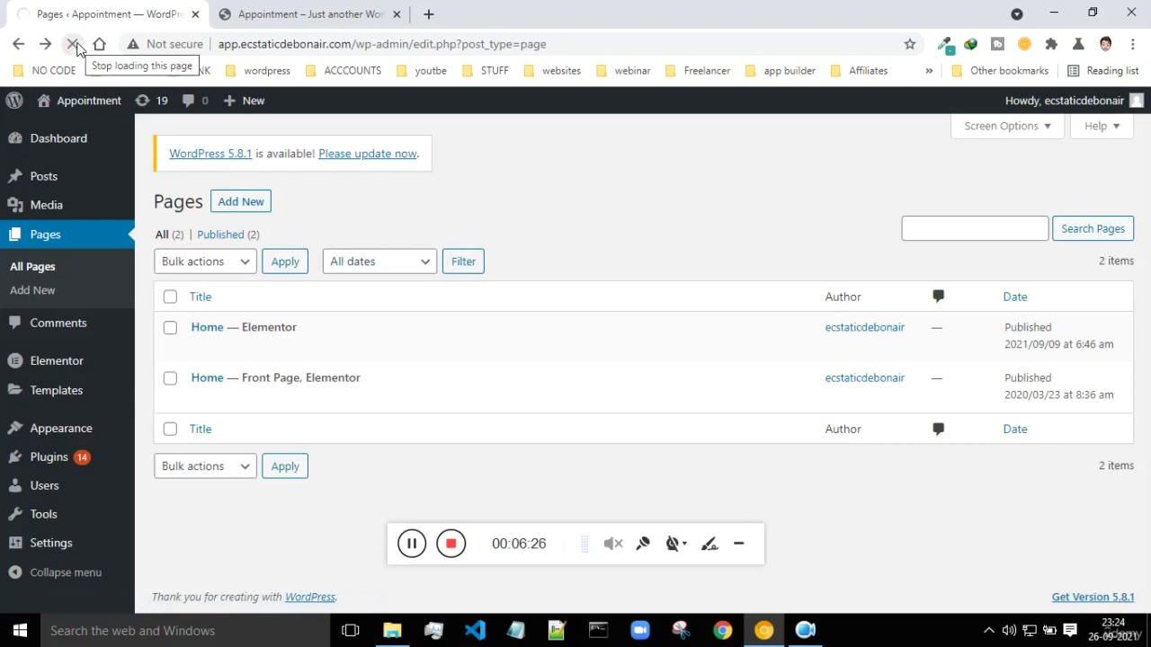
mouse_move(222, 364)
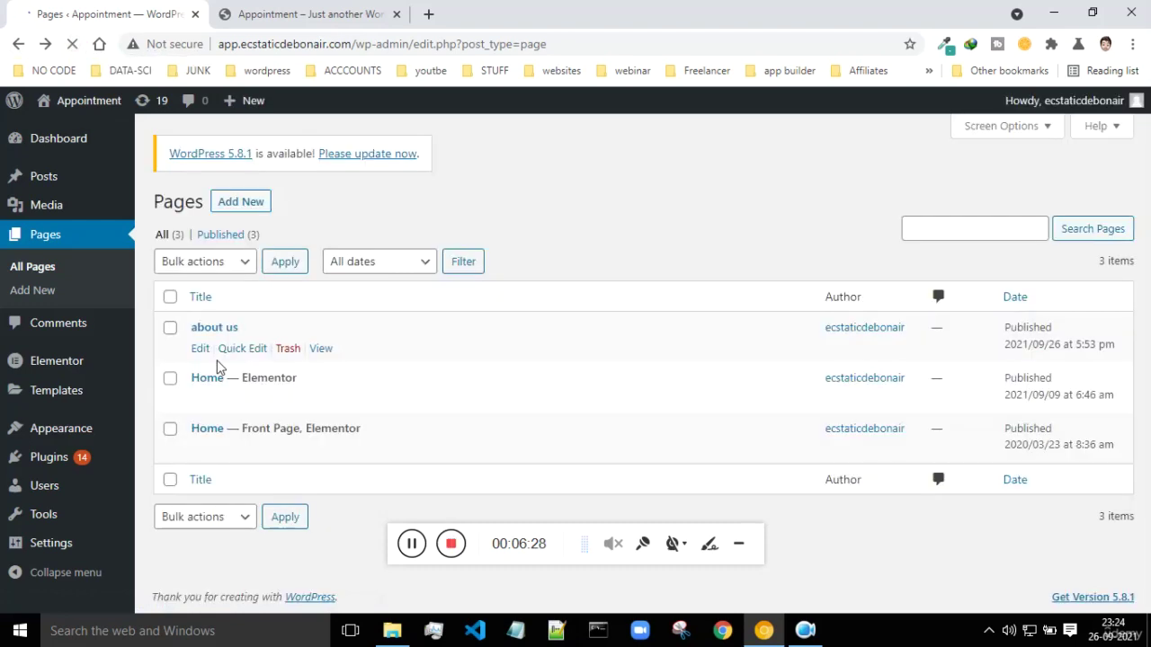